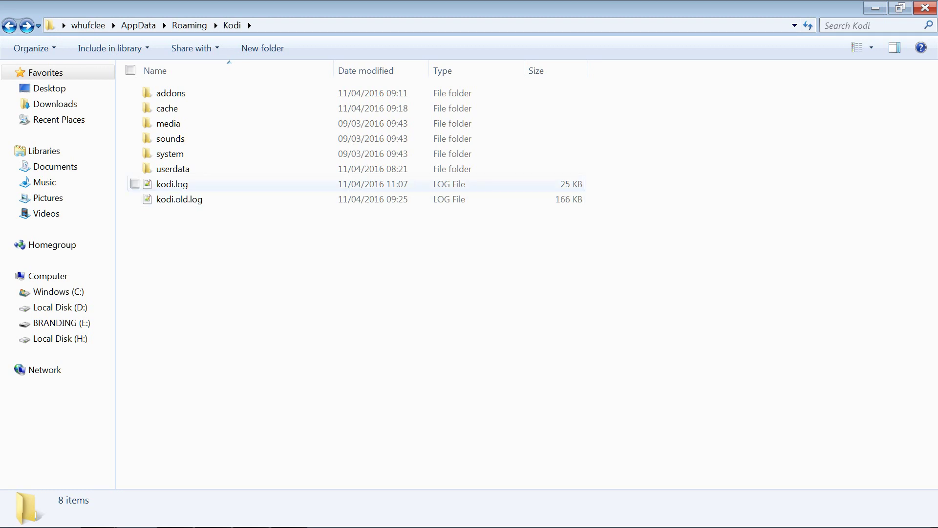
Go into Kodi's userdata\addon_data folder and select the script.tvportal folder.
{"action": "left_click", "coordinate": [173, 168]}
{"action": "double_click", "coordinate": [173, 169]}
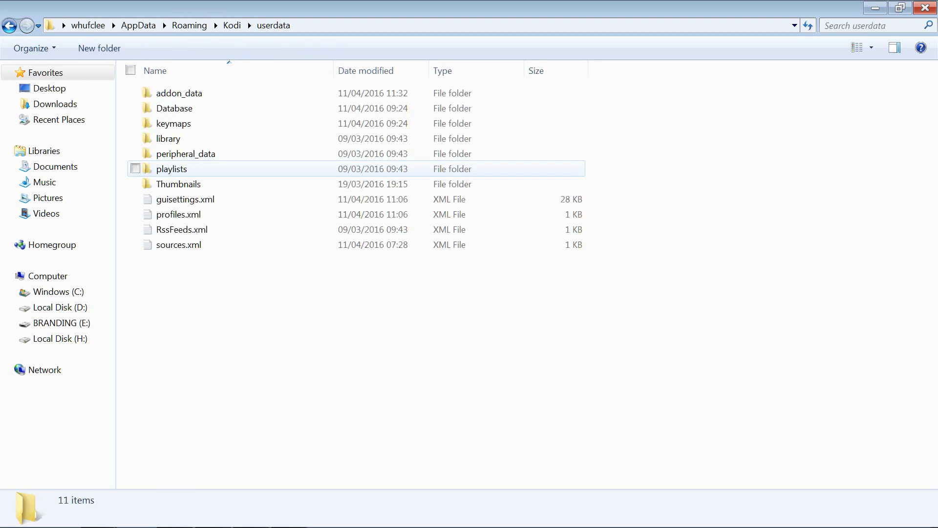
{"action": "double_click", "coordinate": [171, 93]}
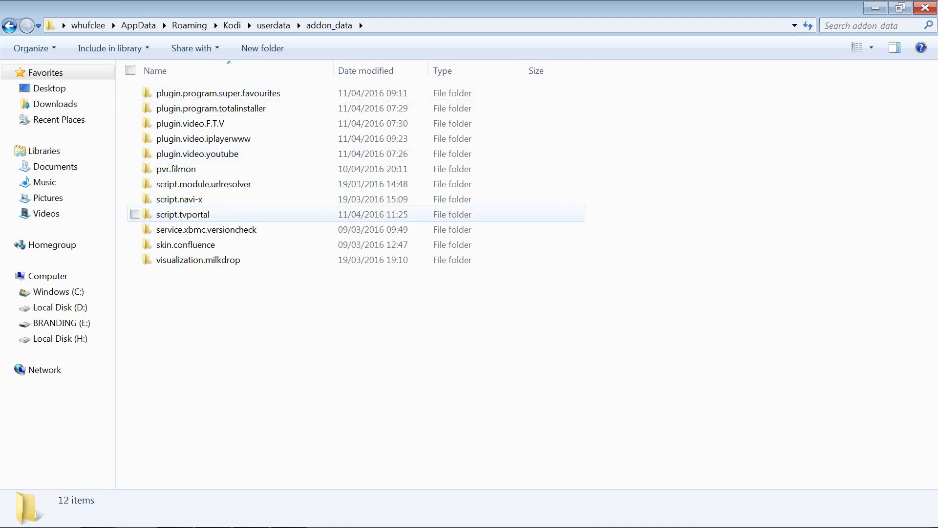
{"action": "left_click", "coordinate": [183, 214]}
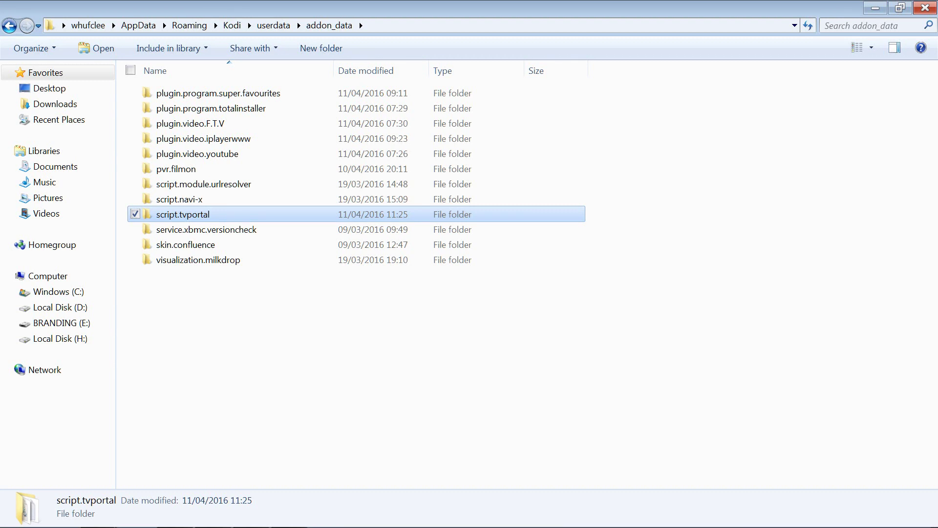
Add the script.tvportal folder to a WinRAR ZIP archive named tvp.zip.
{"action": "key", "text": "shift+F10"}
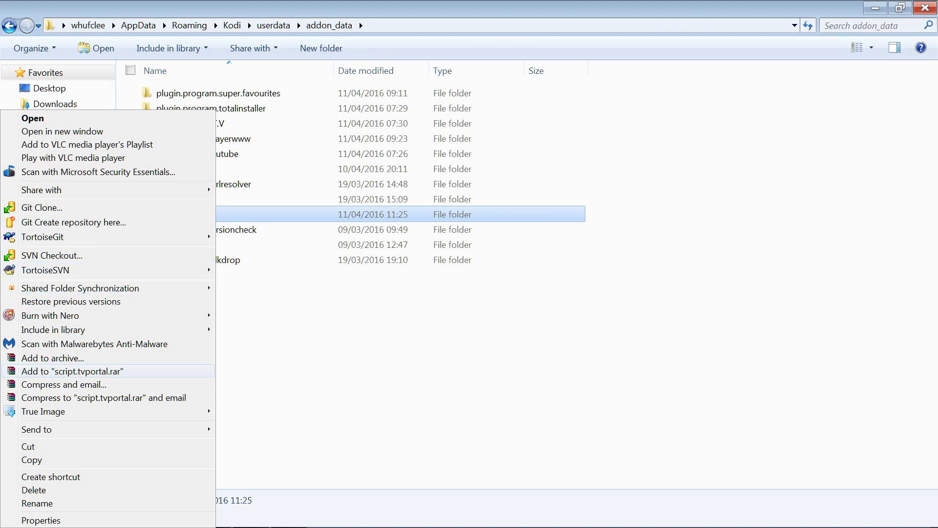
{"action": "key", "text": "Return"}
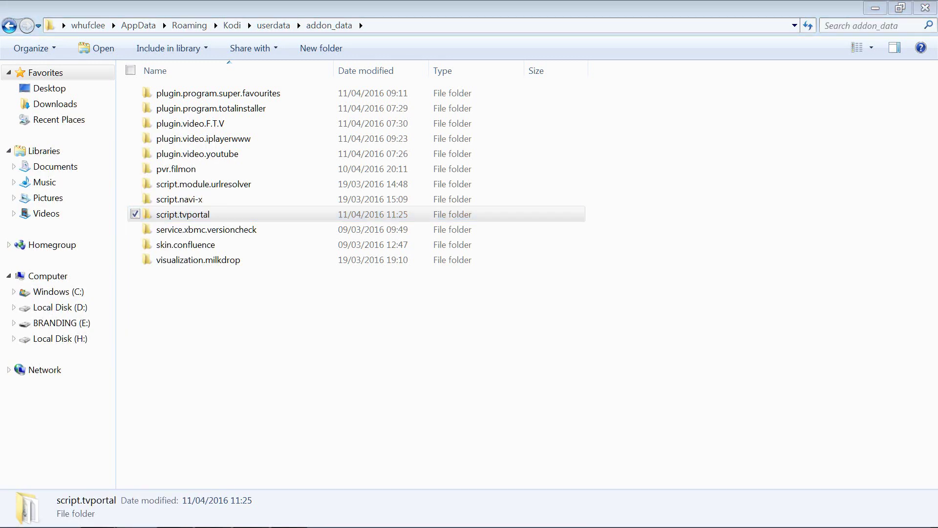
{"action": "key", "text": "alt+z"}
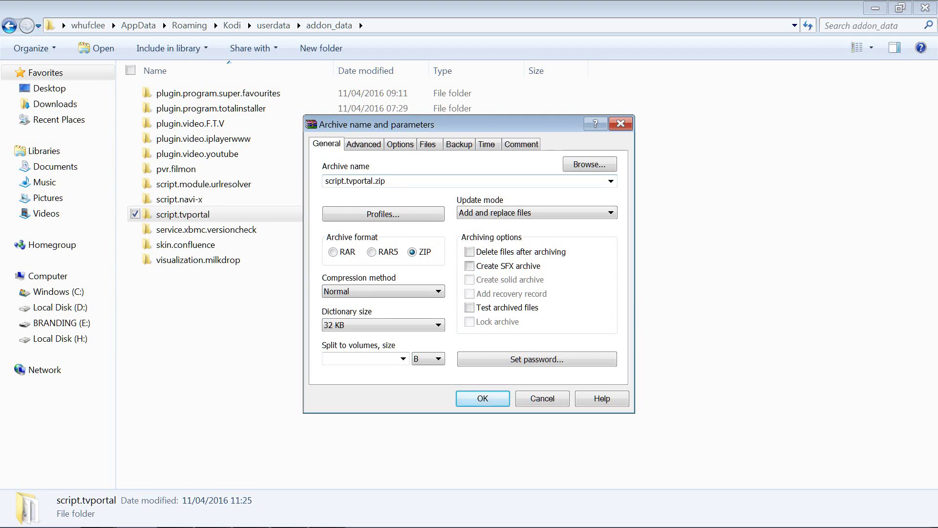
{"action": "key", "text": "alt+a"}
{"action": "type", "text": "tvp"}
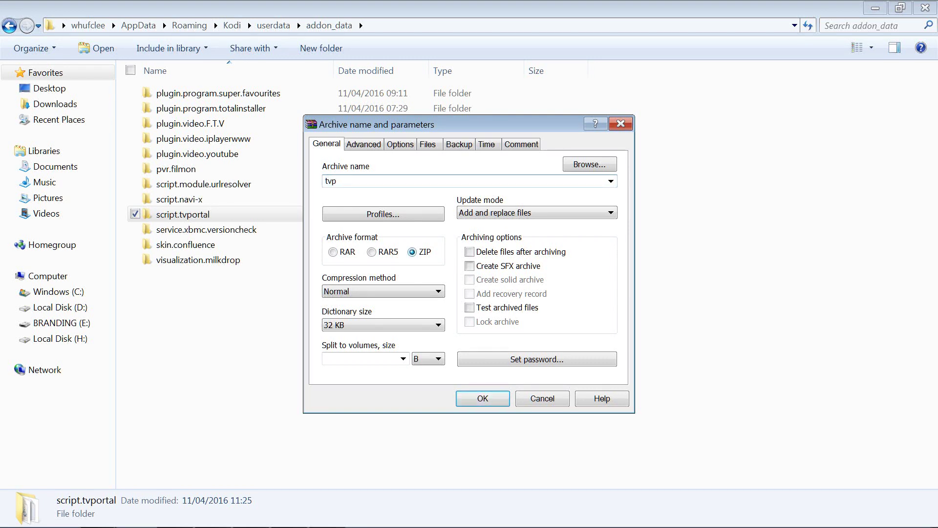
{"action": "type", "text": ".zip"}
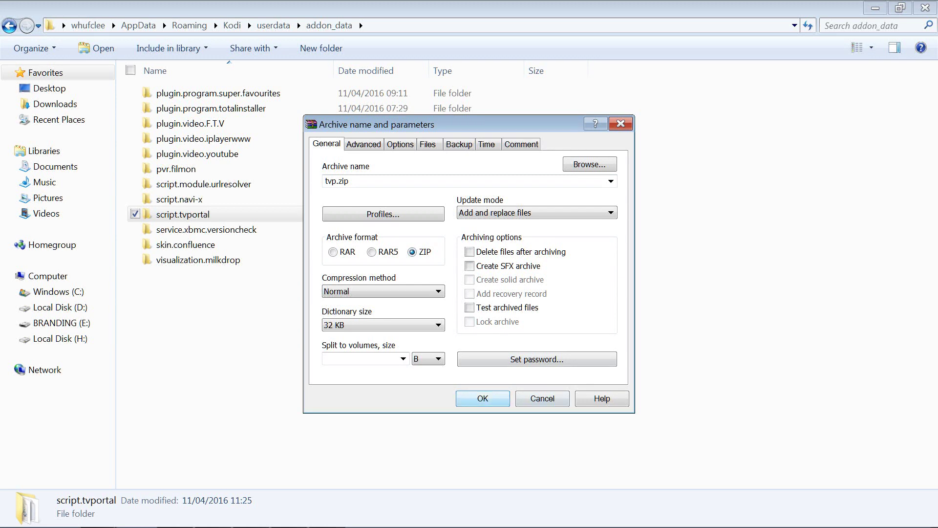
{"action": "key", "text": "Return"}
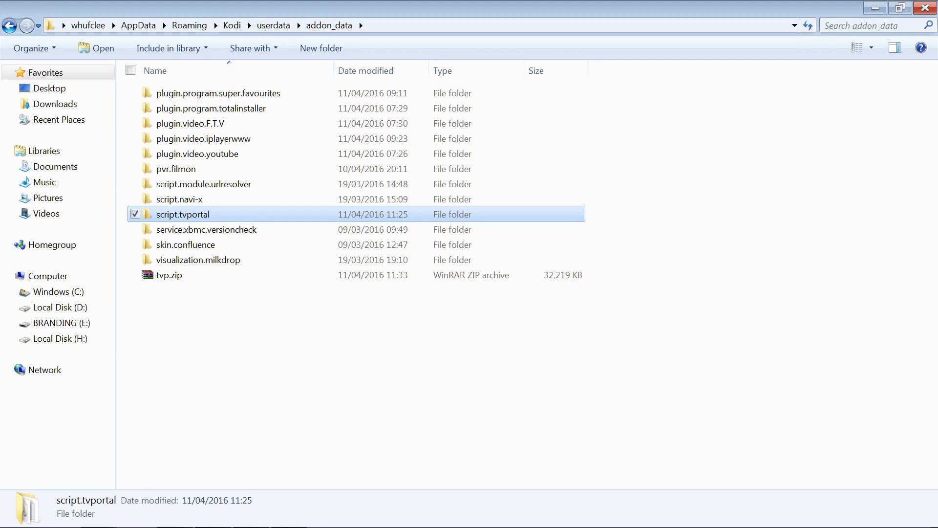
Select tvp.zip to confirm its 32,219 KB size, then deselect it.
{"action": "left_click", "coordinate": [169, 274]}
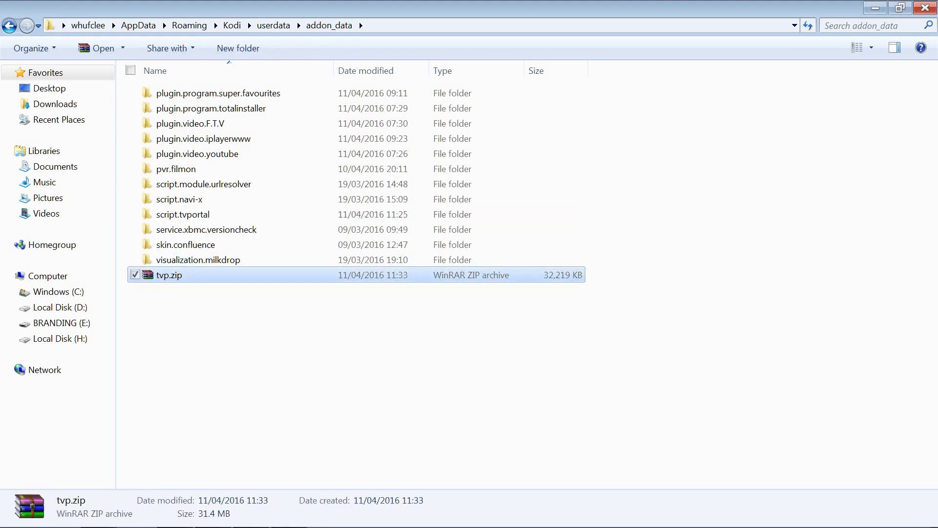
{"action": "key", "text": "ctrl+space"}
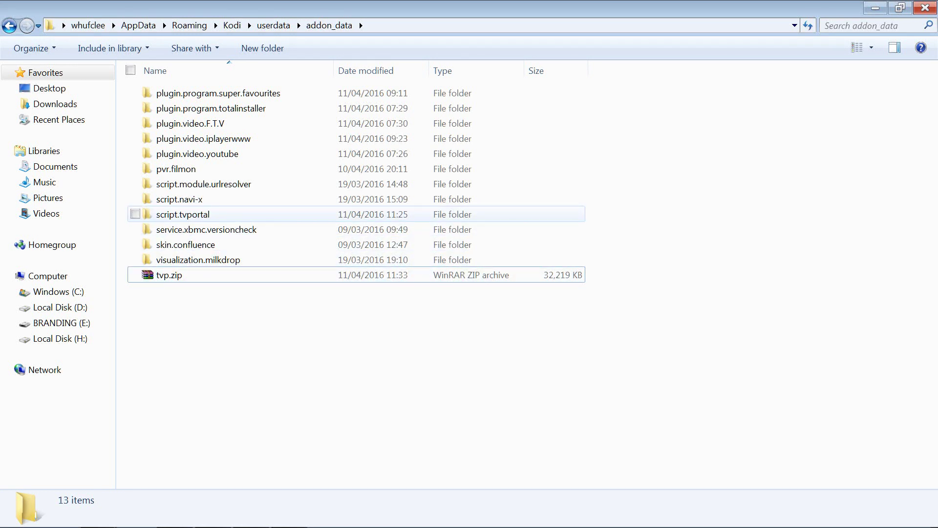
Delete the tvp.zip archive from addon_data.
{"action": "left_click", "coordinate": [169, 274]}
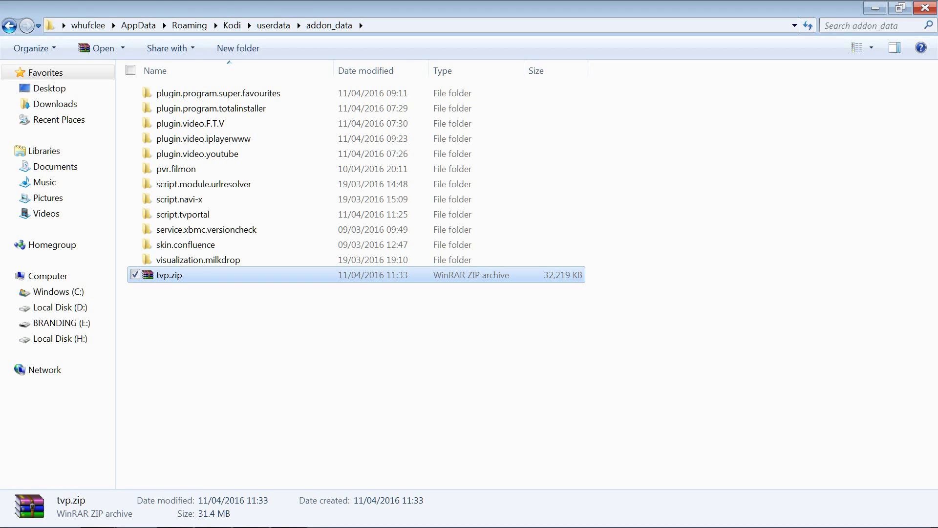
{"action": "key", "text": "Delete"}
{"action": "key", "text": "Return"}
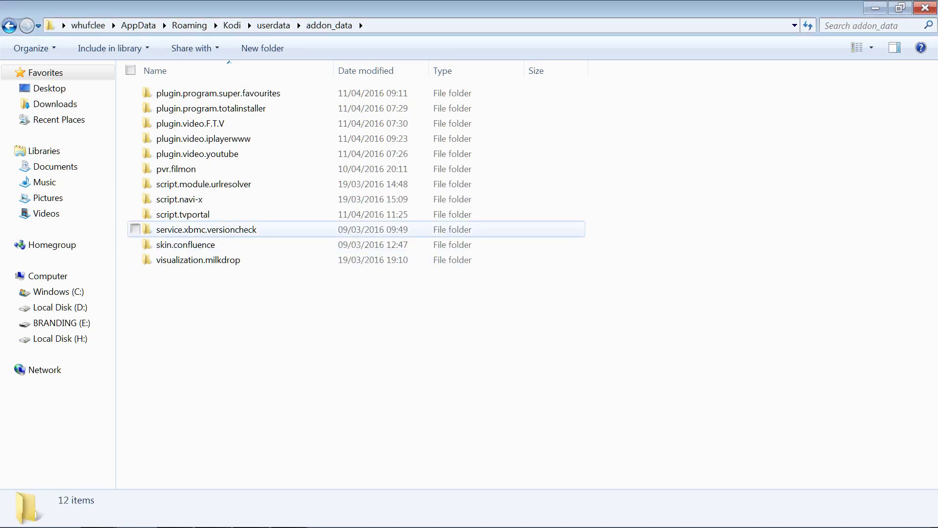
Inside the script.tvportal folder, create a new subfolder named script.tvportal.
{"action": "double_click", "coordinate": [183, 214]}
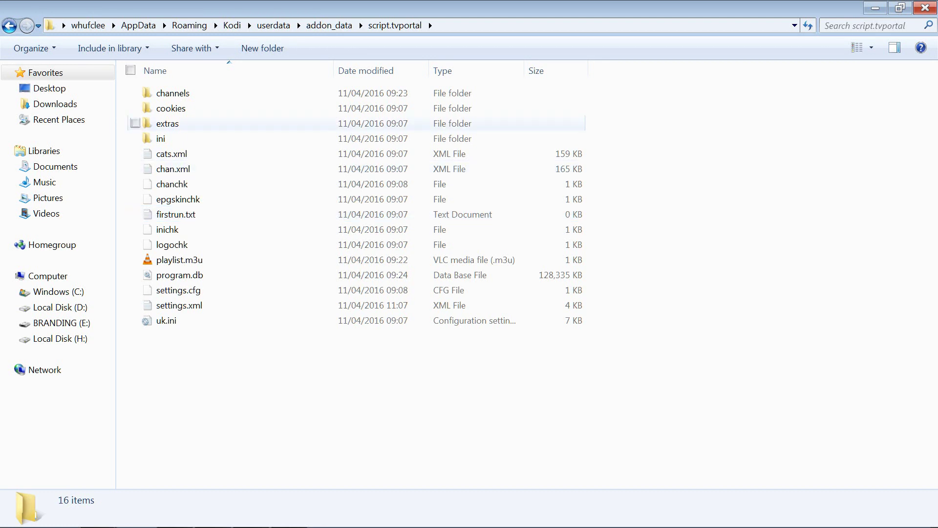
{"action": "left_click", "coordinate": [263, 48]}
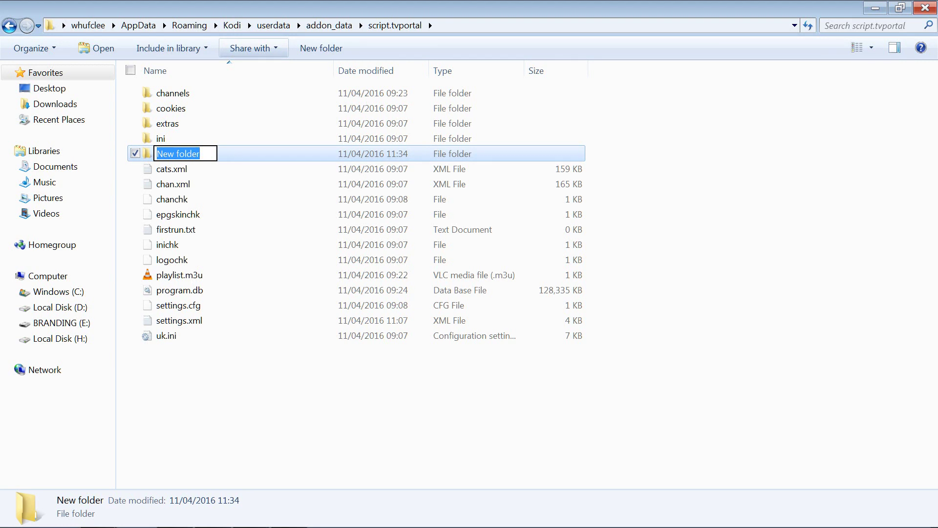
{"action": "type", "text": "script."}
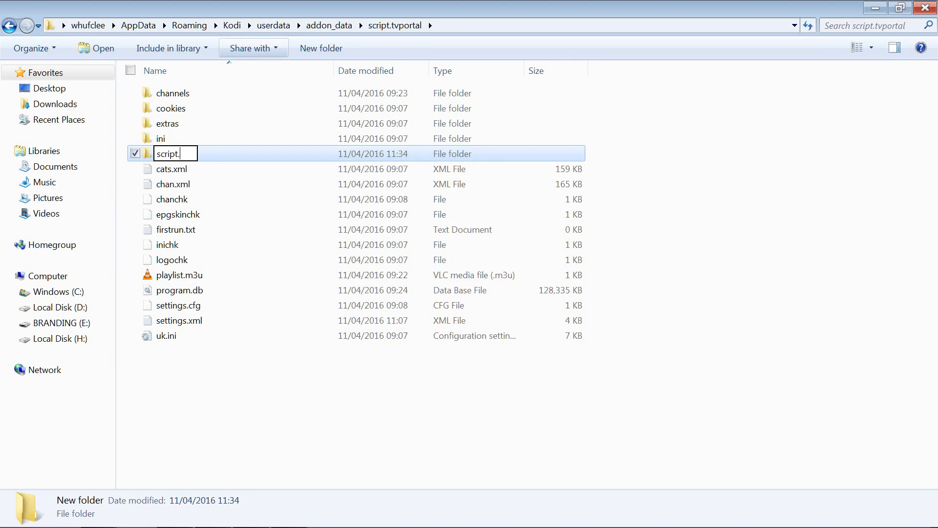
{"action": "type", "text": "tvportal"}
{"action": "key", "text": "Return"}
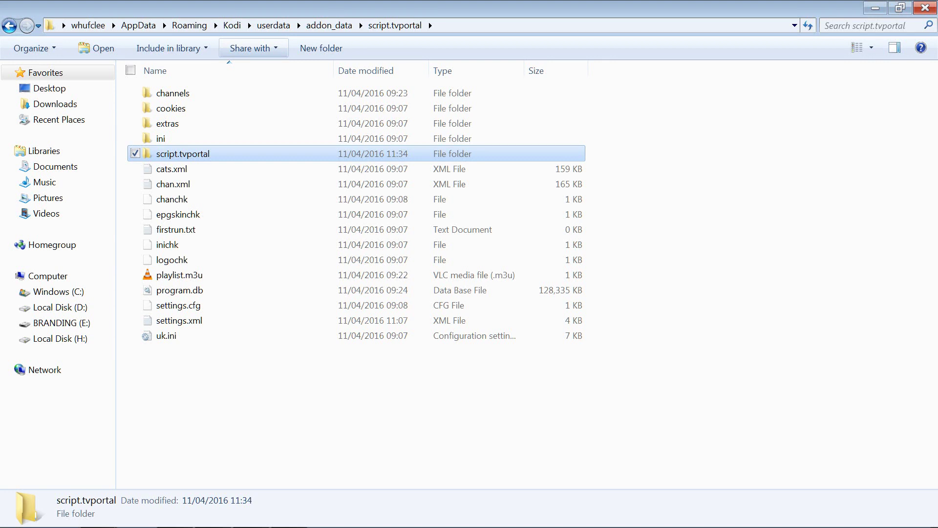
Multi-select the channels folder plus cats.xml, chan.xml and program.db.
{"action": "left_click", "coordinate": [173, 93]}
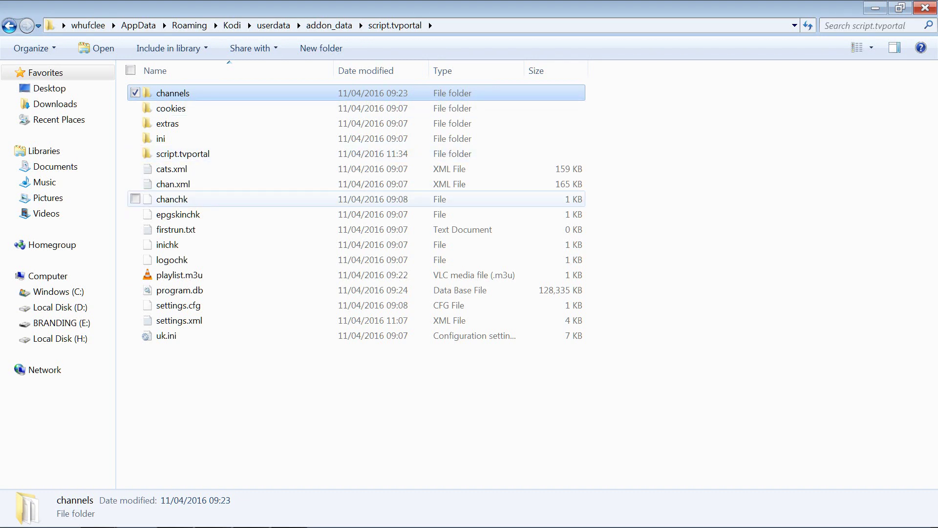
{"action": "left_click", "coordinate": [136, 168]}
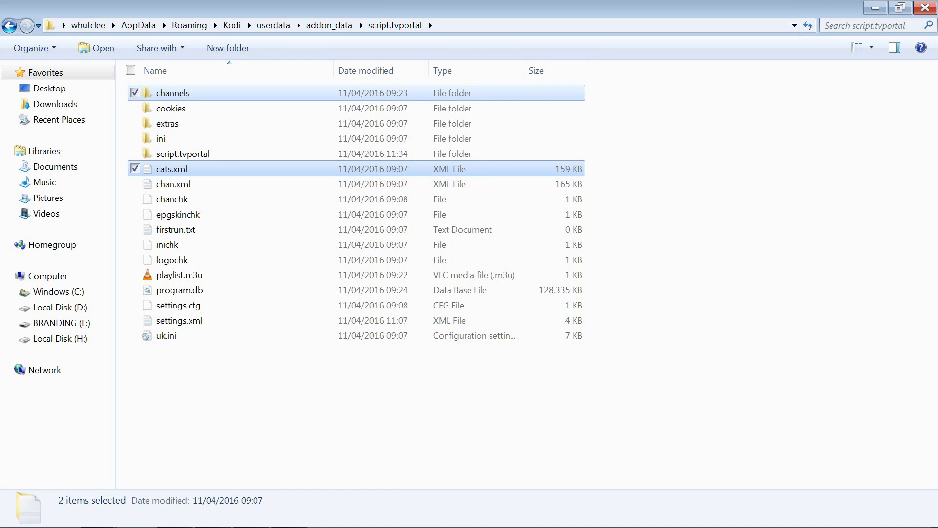
{"action": "left_click", "coordinate": [135, 184]}
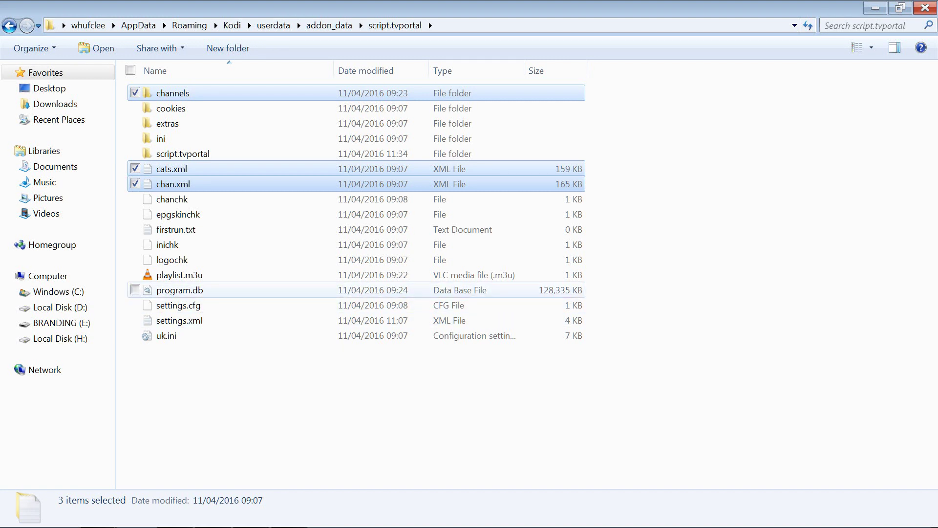
{"action": "left_click", "coordinate": [135, 290]}
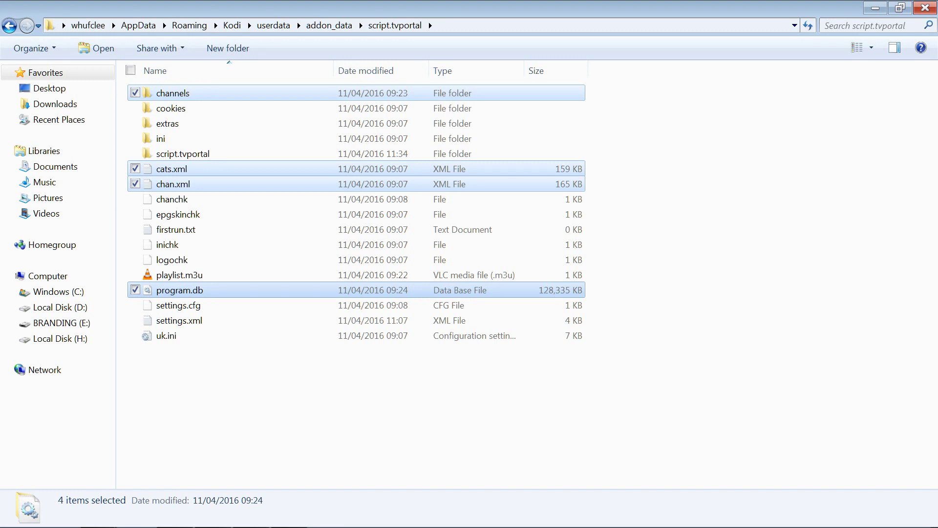
Copy channels, cats.xml, chan.xml and program.db into the inner script.tvportal folder, then go back up.
{"action": "right_click", "coordinate": [271, 290]}
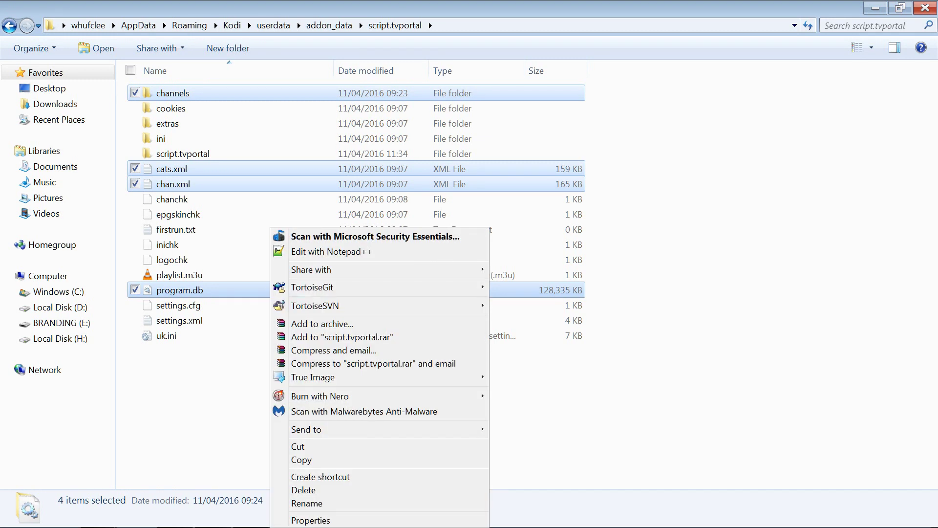
{"action": "key", "text": "Return"}
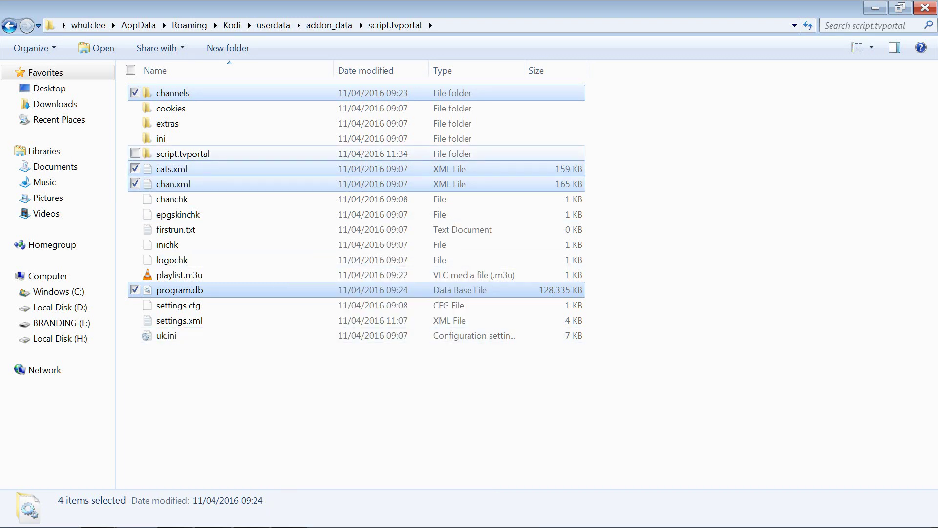
{"action": "double_click", "coordinate": [182, 153]}
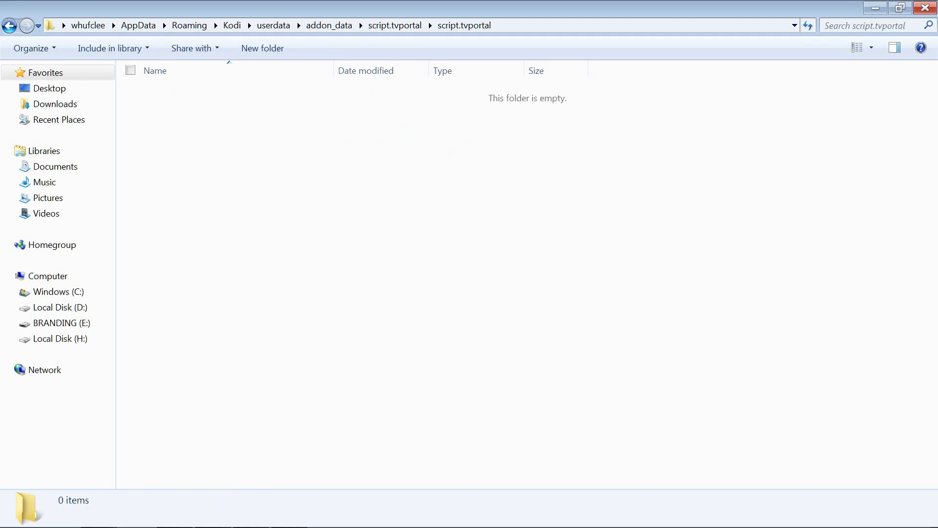
{"action": "right_click", "coordinate": [59, 251]}
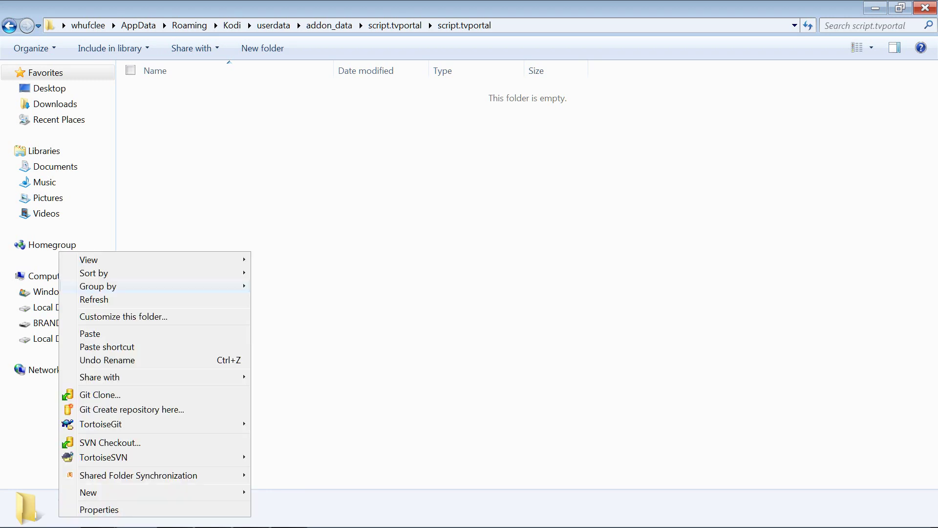
{"action": "key", "text": "Return"}
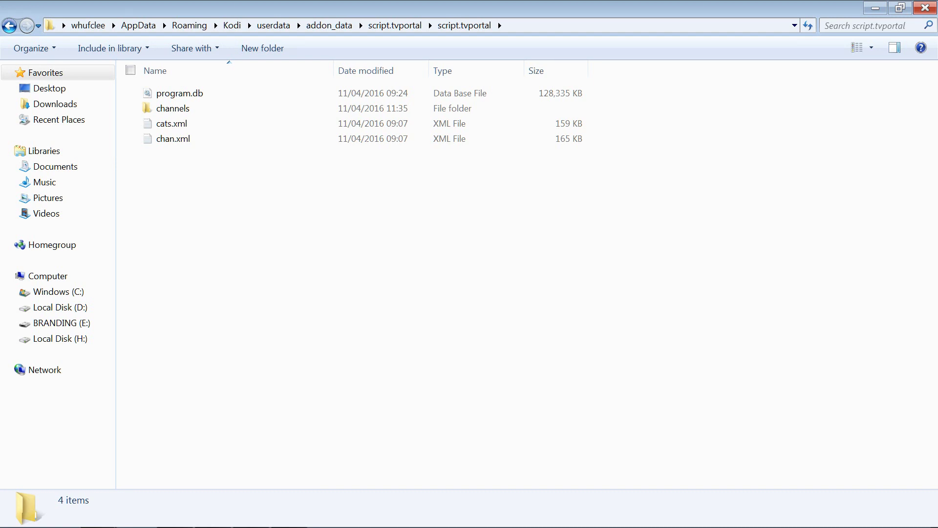
{"action": "key", "text": "BackSpace"}
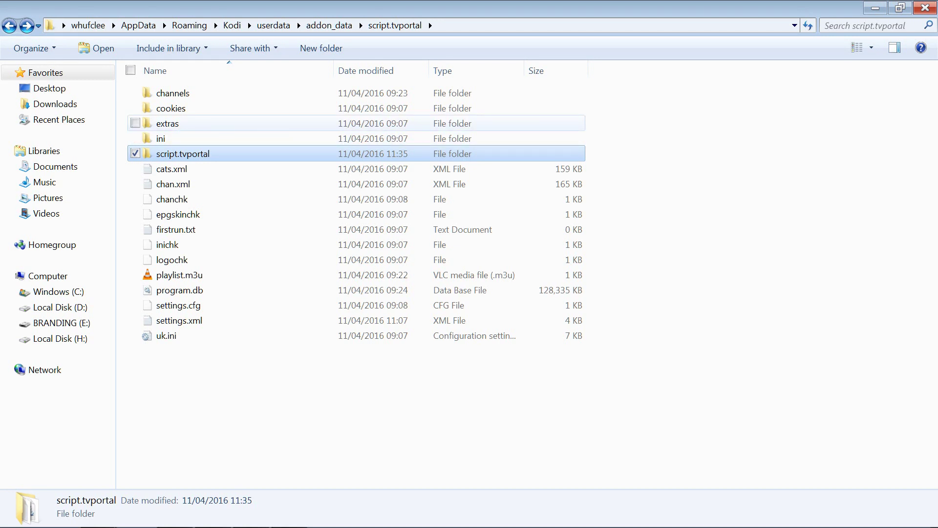
Browse the extras folder, then select the inner script.tvportal subfolder and show its context menu.
{"action": "double_click", "coordinate": [166, 123]}
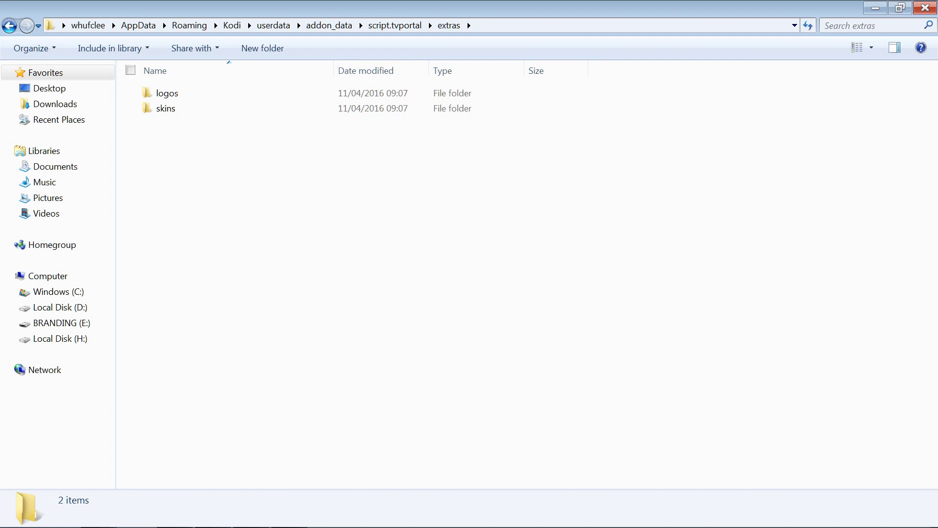
{"action": "key", "text": "BackSpace"}
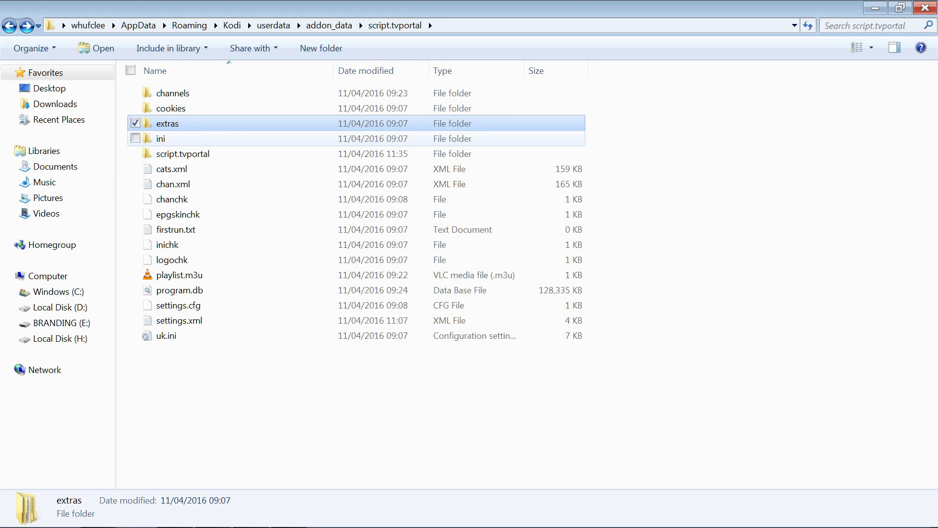
{"action": "left_click", "coordinate": [161, 139]}
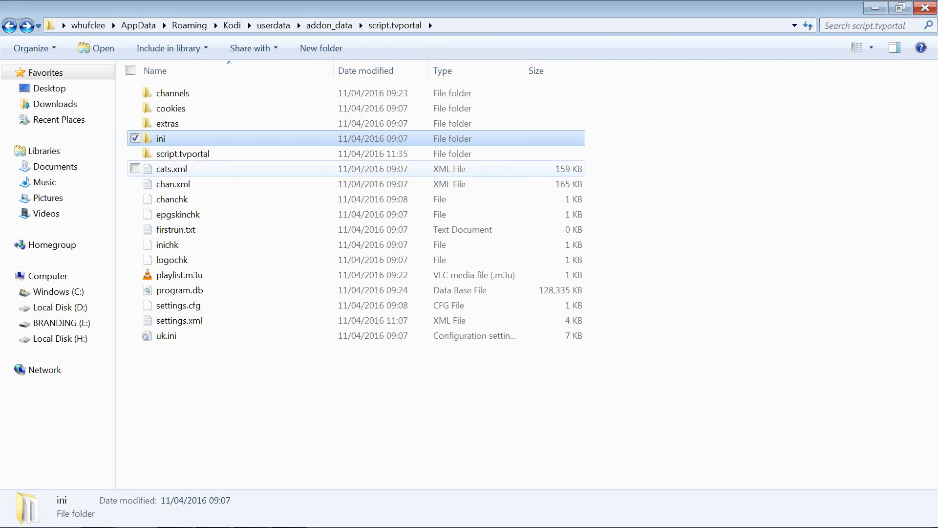
{"action": "left_click", "coordinate": [183, 154]}
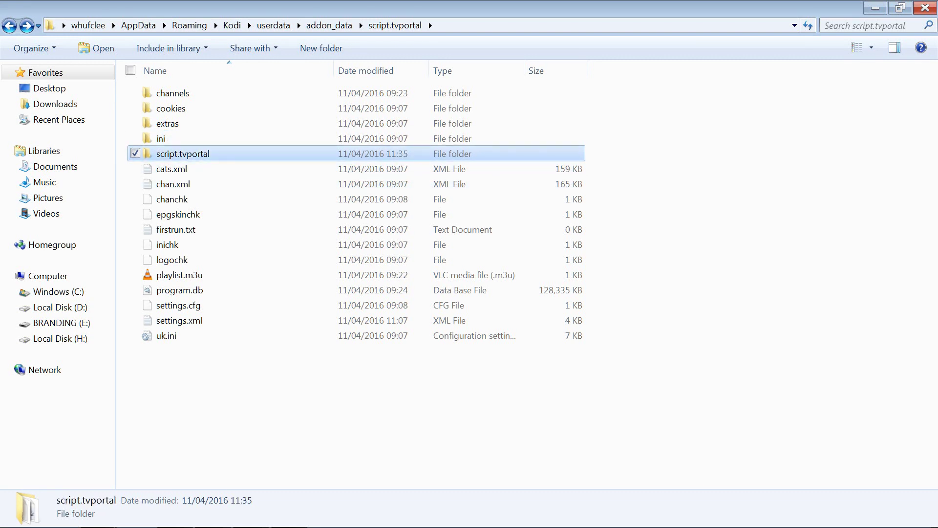
{"action": "key", "text": "shift+F10"}
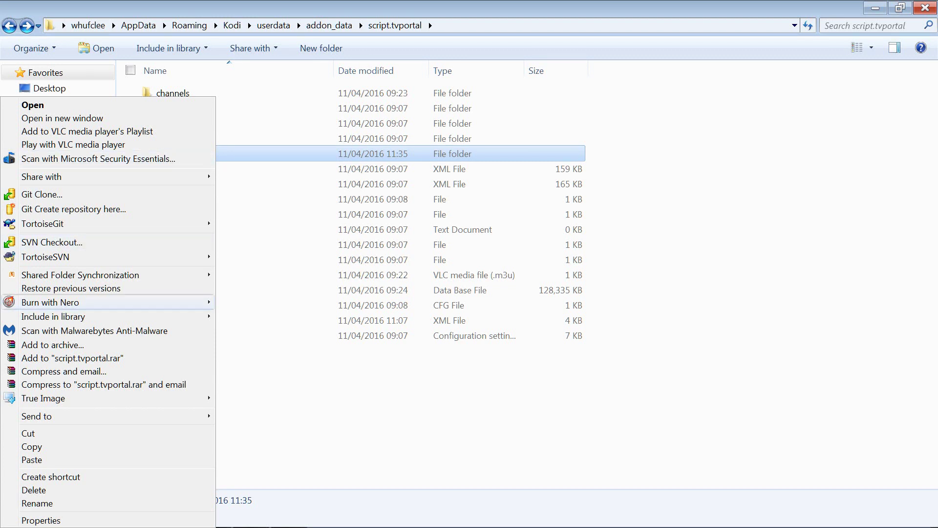
Archive the inner script.tvportal subfolder as tvp.zip with WinRAR.
{"action": "left_click", "coordinate": [53, 344]}
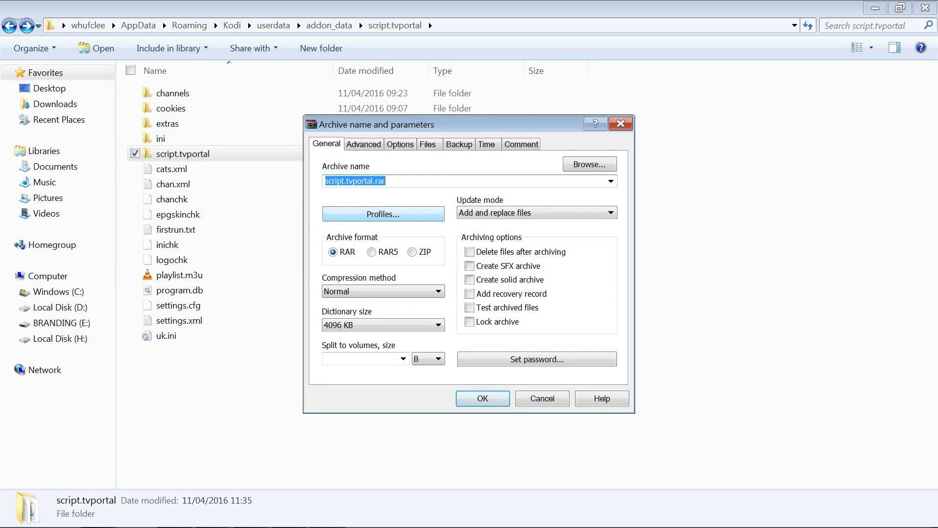
{"action": "type", "text": "tvp"}
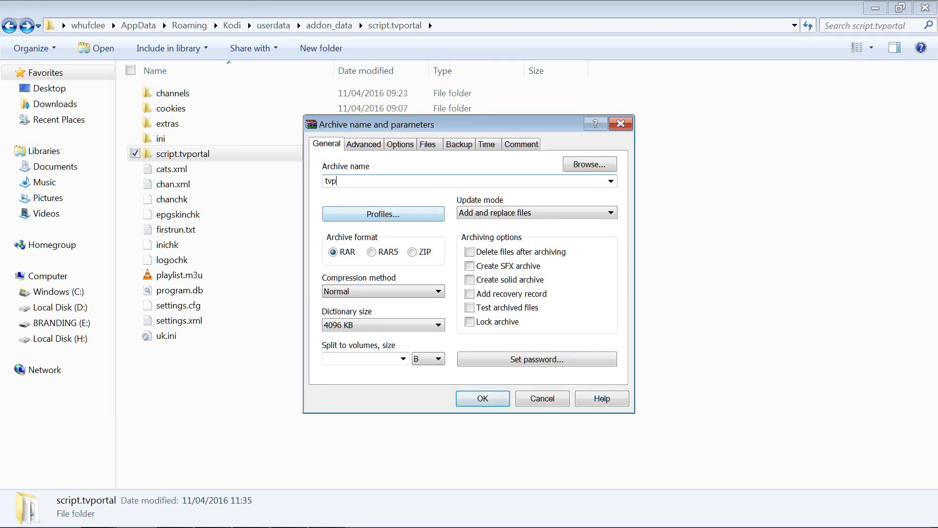
{"action": "type", "text": ".zip"}
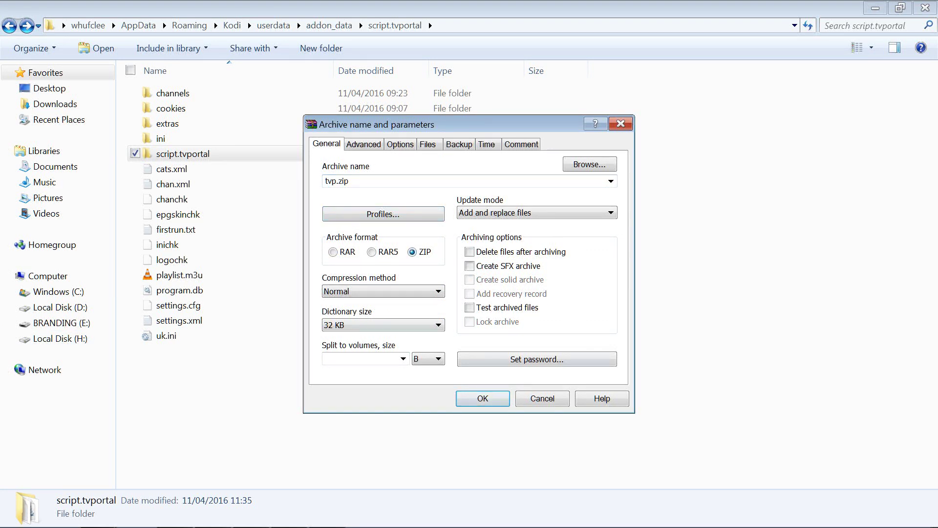
{"action": "key", "text": "Return"}
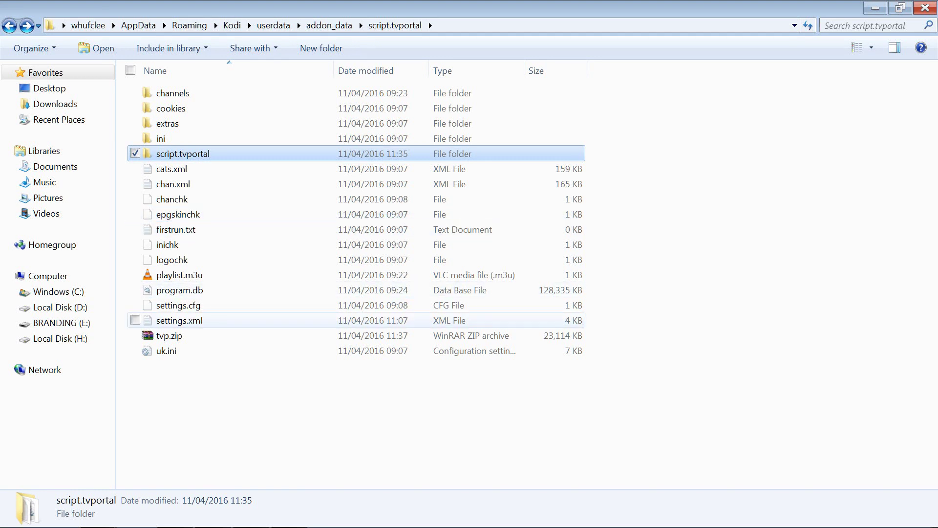
Select tvp.zip to check its 23,113 KB size.
{"action": "left_click", "coordinate": [169, 336]}
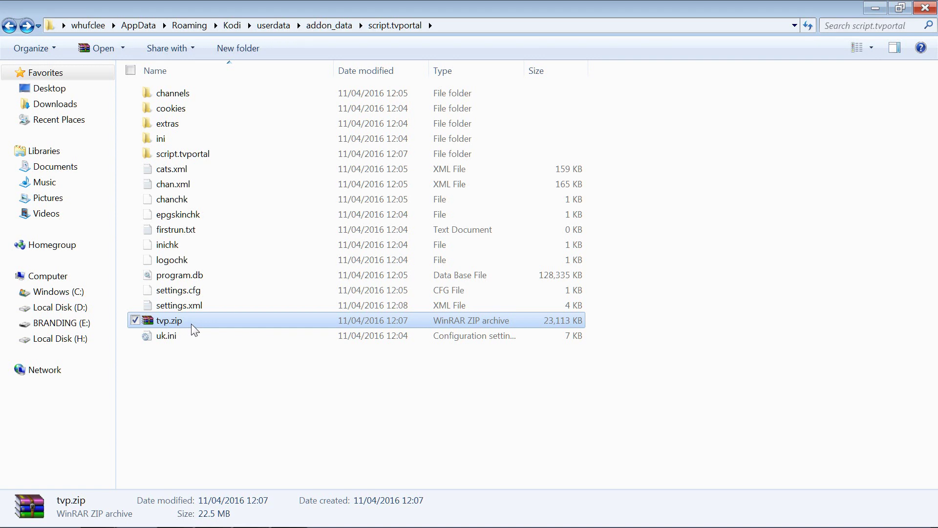
Copy the tvpdata.zip link address from the archive.org listing, then return to Kodi.
{"action": "key", "text": "alt+Tab"}
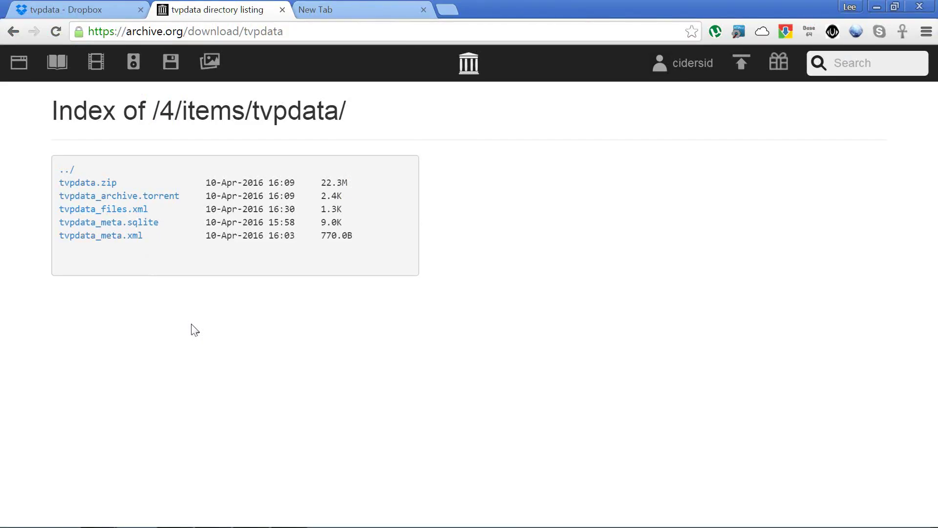
{"action": "right_click", "coordinate": [87, 184]}
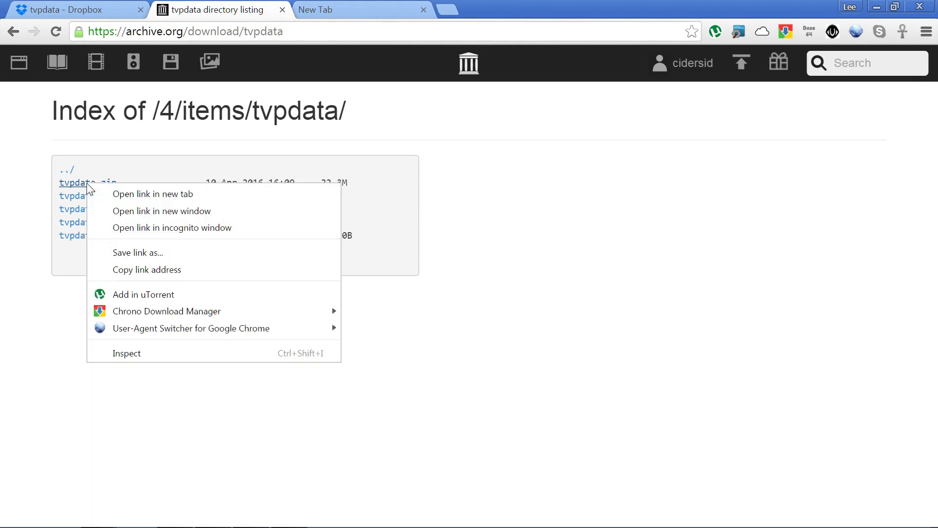
{"action": "left_click", "coordinate": [161, 270]}
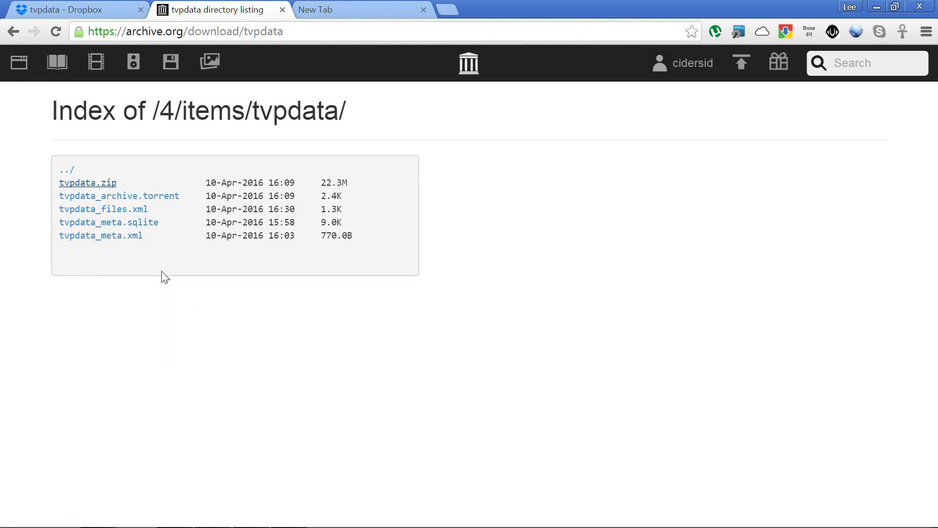
{"action": "key", "text": "alt+Tab"}
{"action": "key", "text": "Tab"}
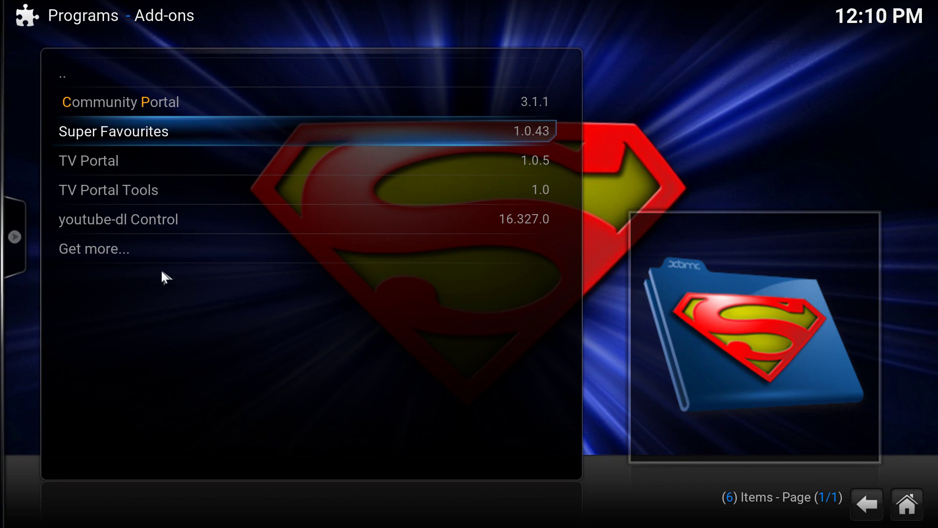
Run Fully Reset TV Portal from the Maintenance settings, acknowledge the success message, and exit settings.
{"action": "key", "text": "Down"}
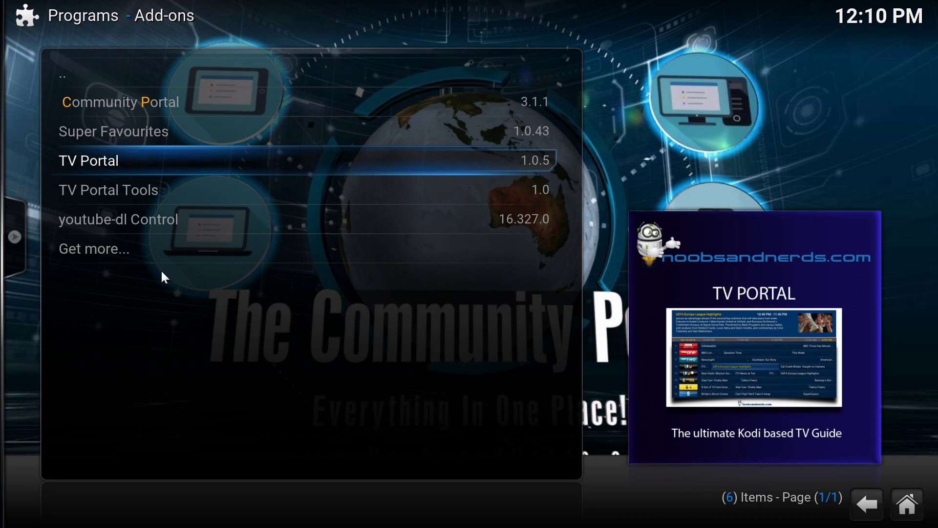
{"action": "key", "text": "c"}
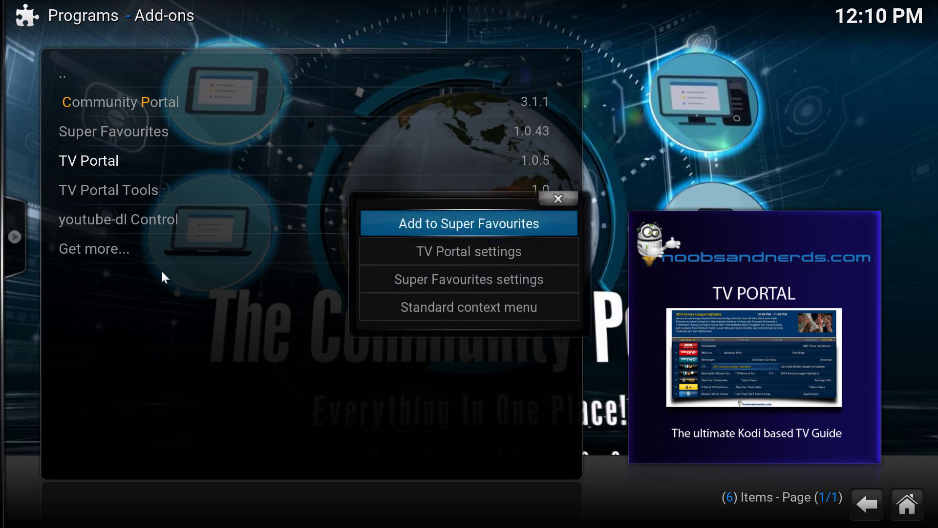
{"action": "key", "text": "Down"}
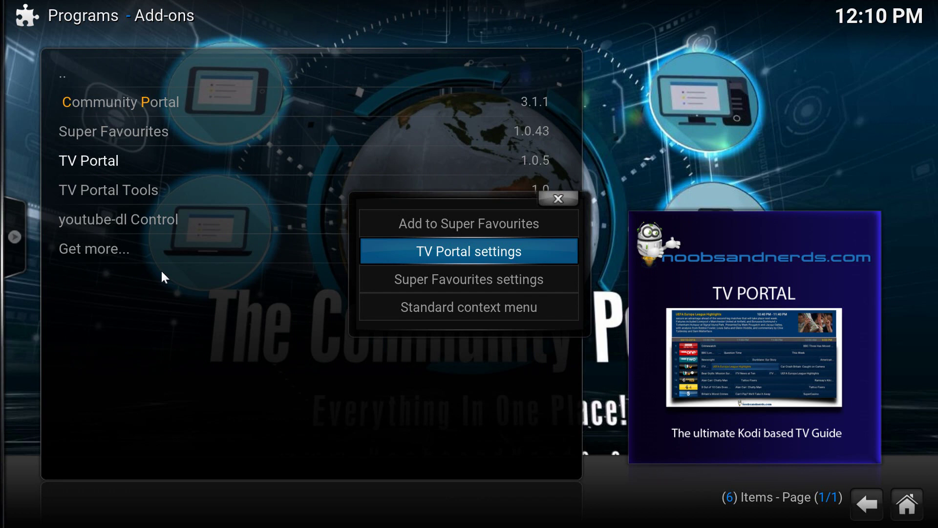
{"action": "key", "text": "Return"}
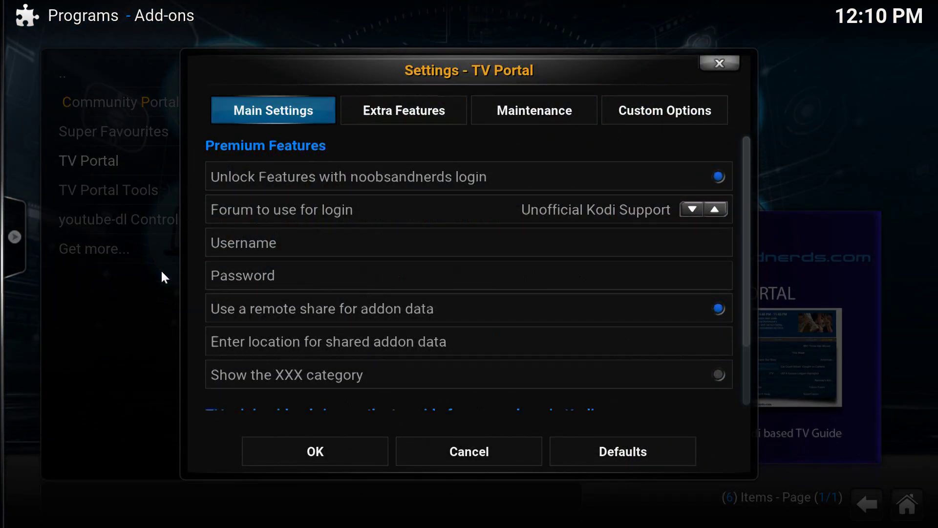
{"action": "key", "text": "Right"}
{"action": "key", "text": "Right"}
{"action": "key", "text": "Down"}
{"action": "key", "text": "Down"}
{"action": "key", "text": "Down"}
{"action": "key", "text": "Down"}
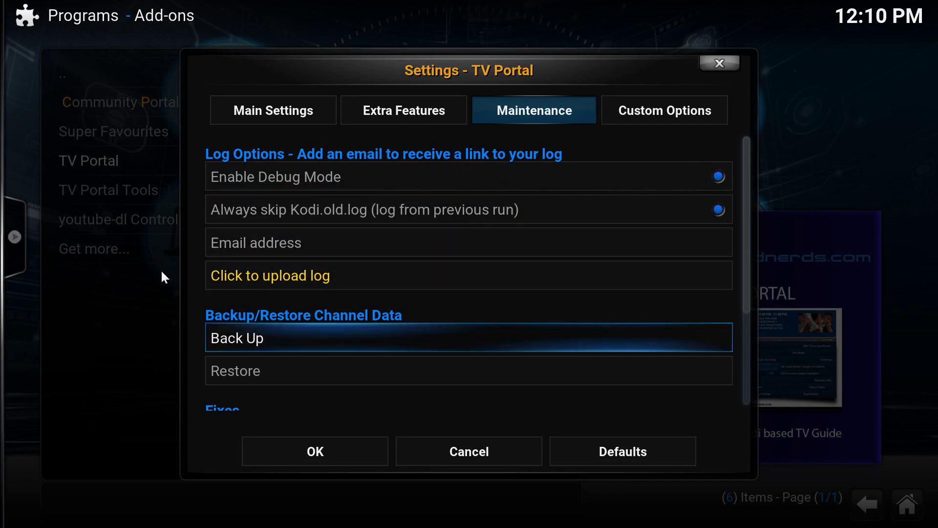
{"action": "key", "text": "Down"}
{"action": "key", "text": "Down"}
{"action": "key", "text": "Down"}
{"action": "key", "text": "Down"}
{"action": "key", "text": "Down"}
{"action": "key", "text": "Down"}
{"action": "key", "text": "Up"}
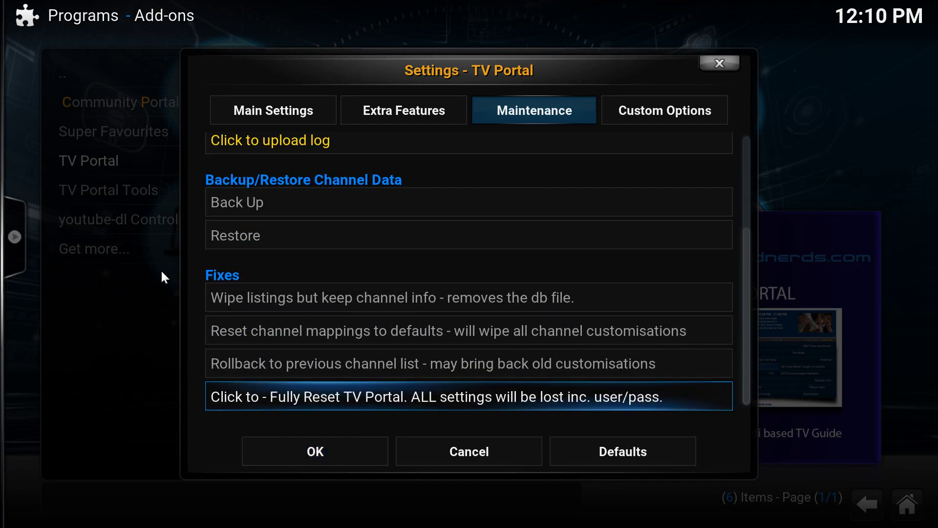
{"action": "key", "text": "Return"}
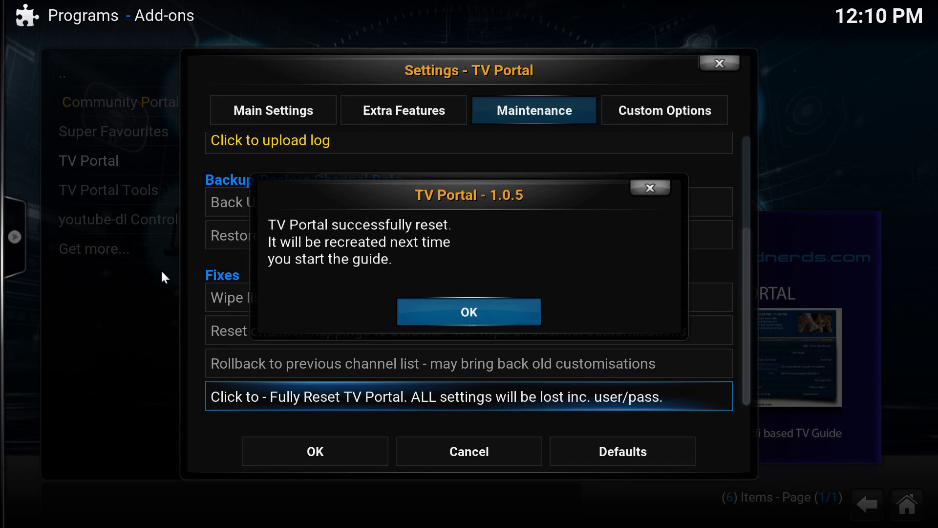
{"action": "key", "text": "Return"}
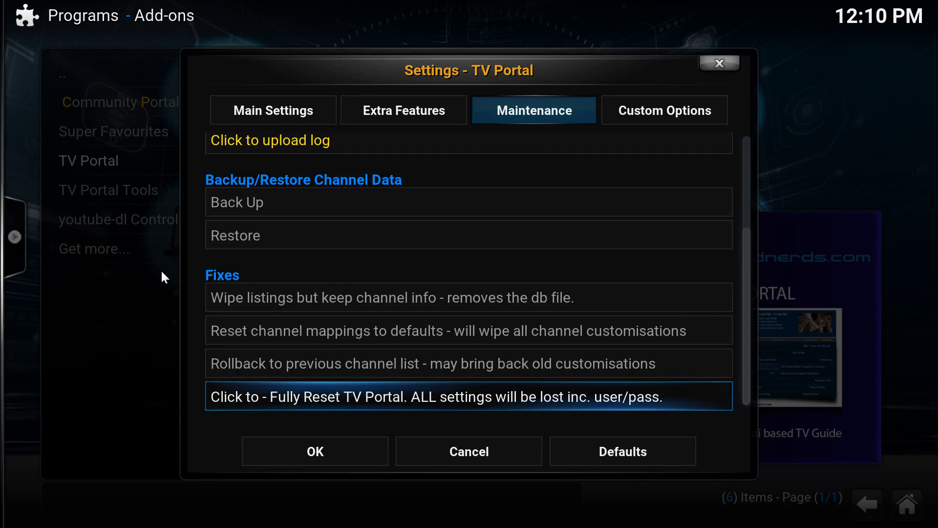
{"action": "key", "text": "Escape"}
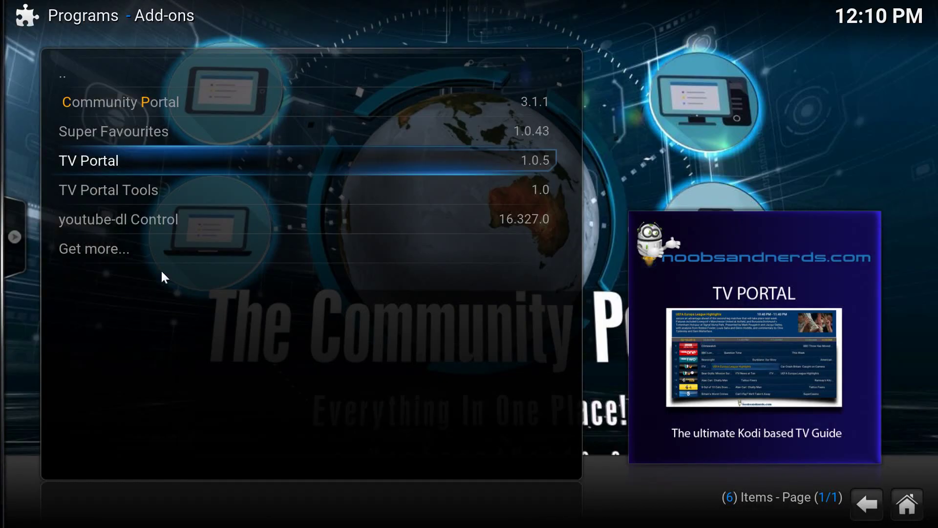
{"action": "key", "text": "alt+Tab"}
{"action": "key", "text": "alt+Tab"}
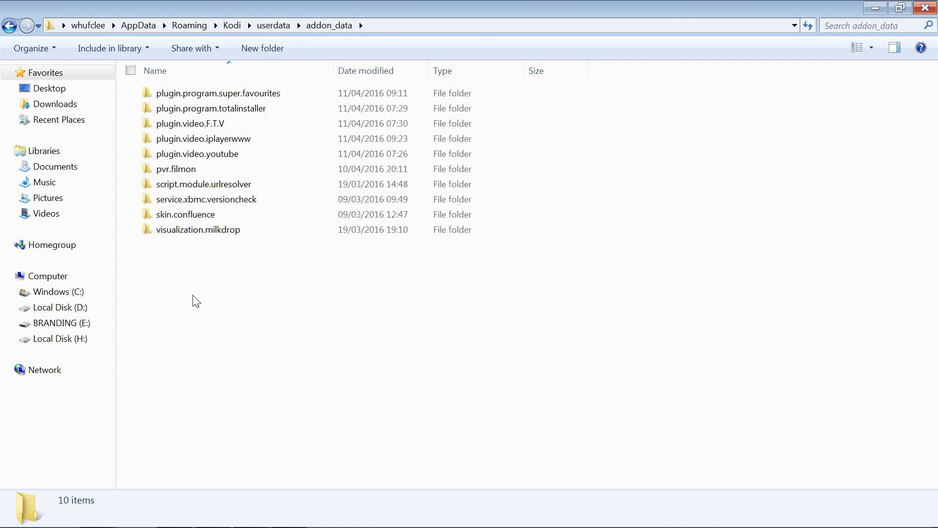
Return from the addon_data folder to Kodi's add-ons list.
{"action": "key", "text": "alt+Tab"}
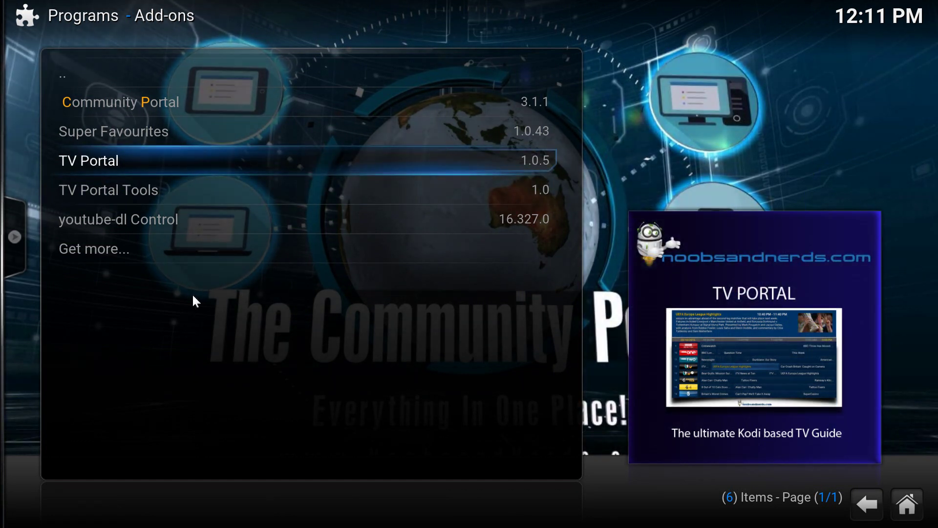
Turn on the noobsandnerds login features, keeping Unofficial Kodi Support as the login forum.
{"action": "key", "text": "c"}
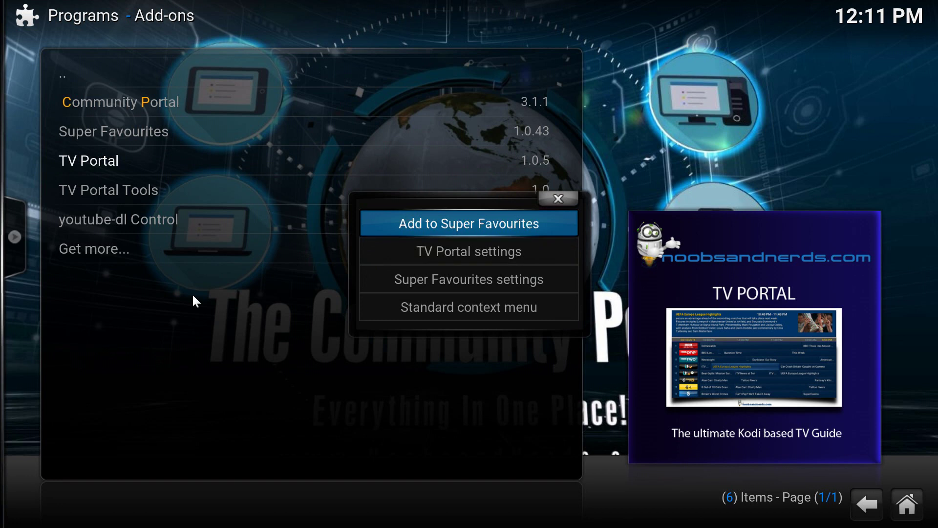
{"action": "key", "text": "Down"}
{"action": "key", "text": "Return"}
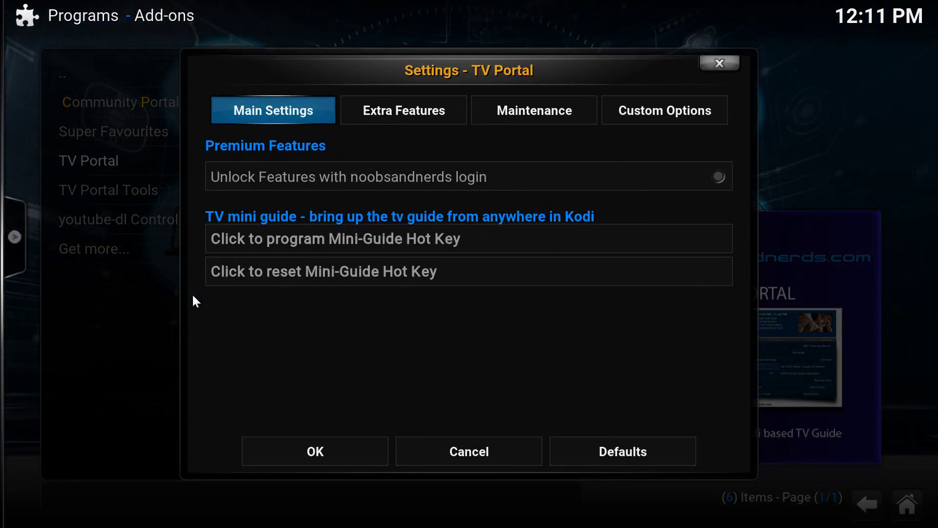
{"action": "key", "text": "Down"}
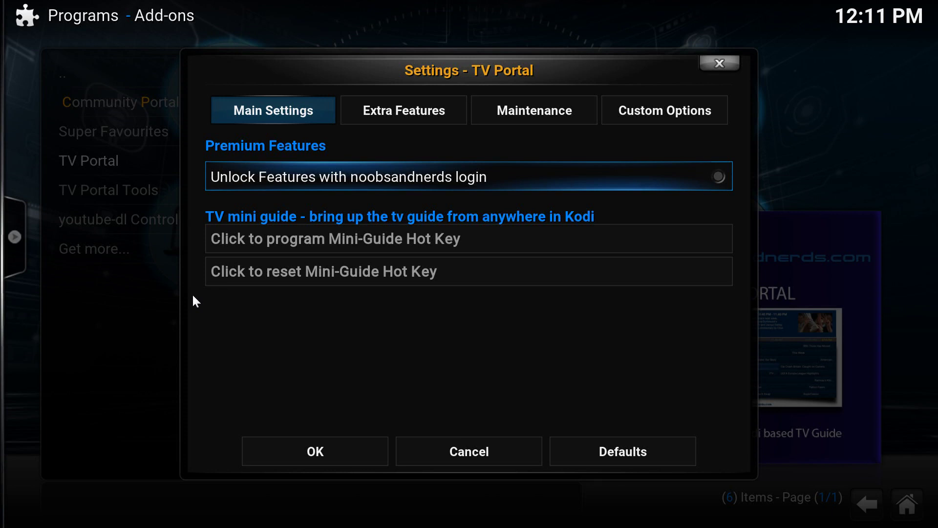
{"action": "key", "text": "Return"}
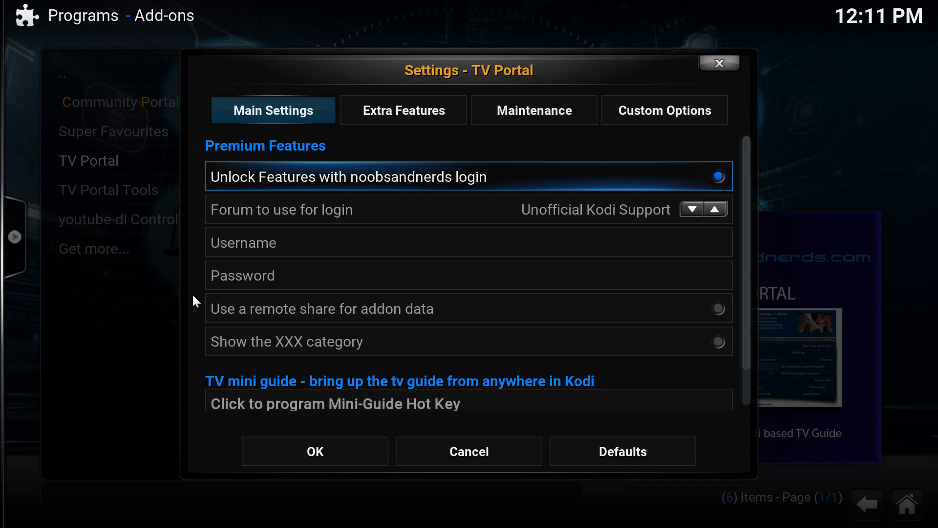
{"action": "key", "text": "Down"}
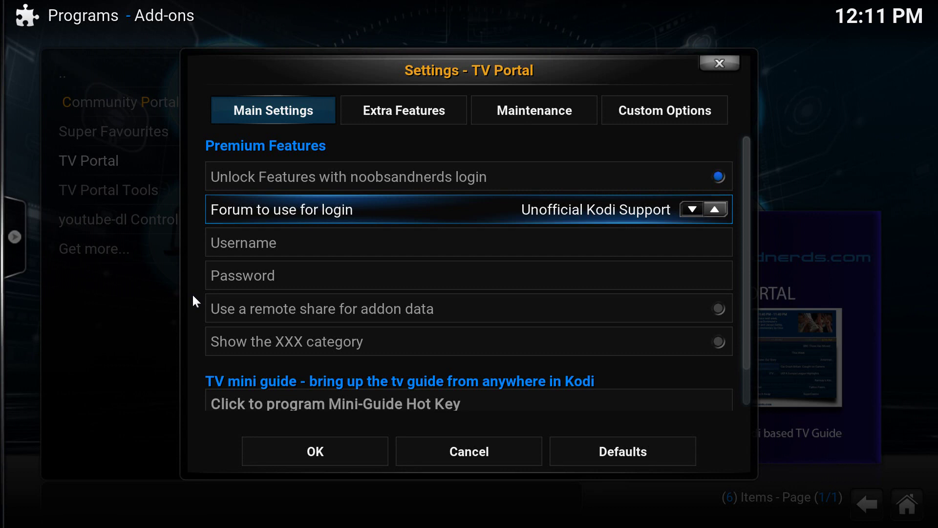
{"action": "key", "text": "Right"}
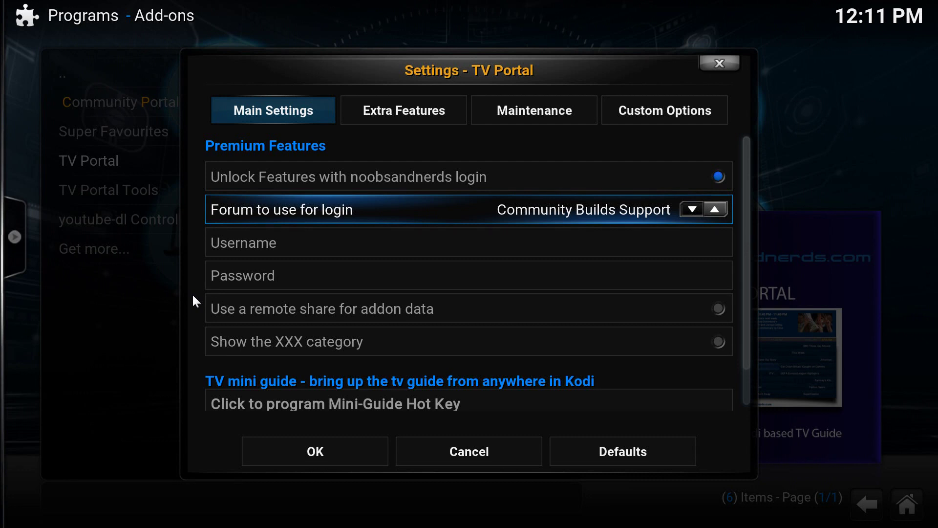
{"action": "key", "text": "Right"}
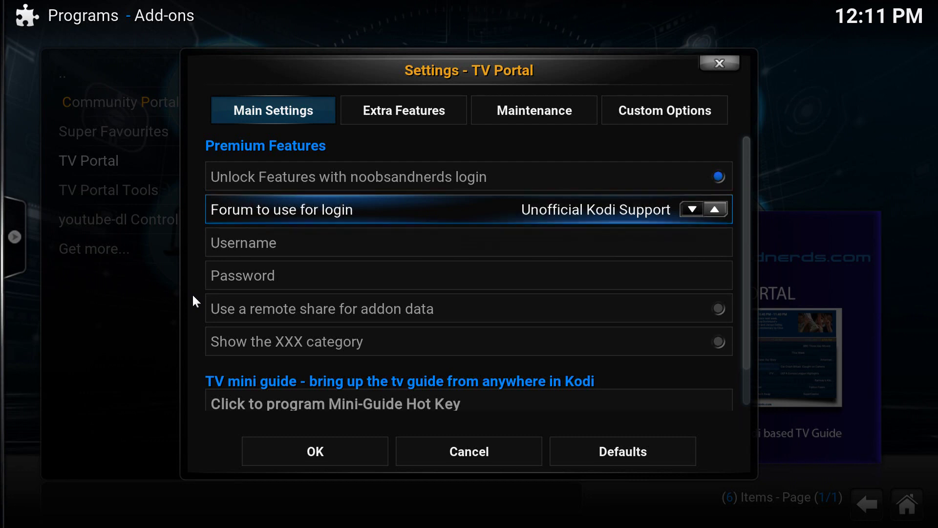
Enable using a remote share for TV Portal's addon data.
{"action": "key", "text": "Down"}
{"action": "key", "text": "Down"}
{"action": "key", "text": "Down"}
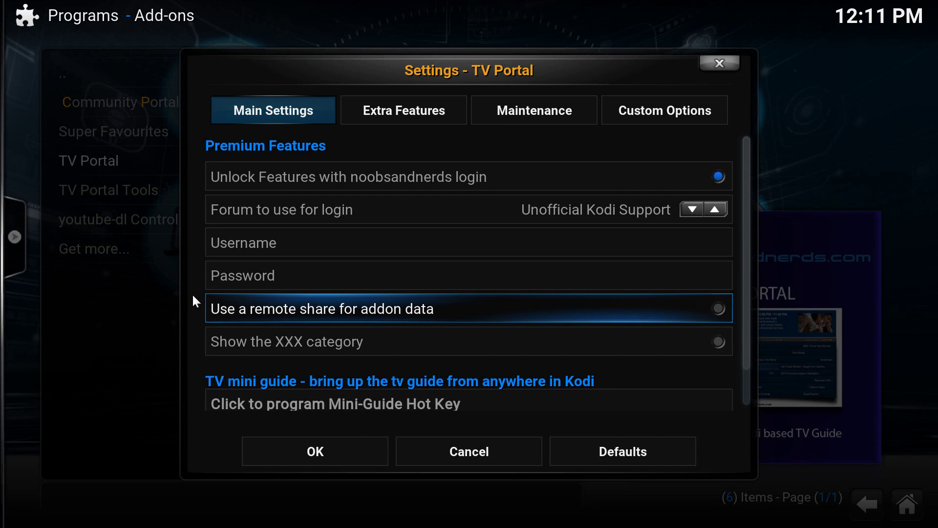
{"action": "key", "text": "Return"}
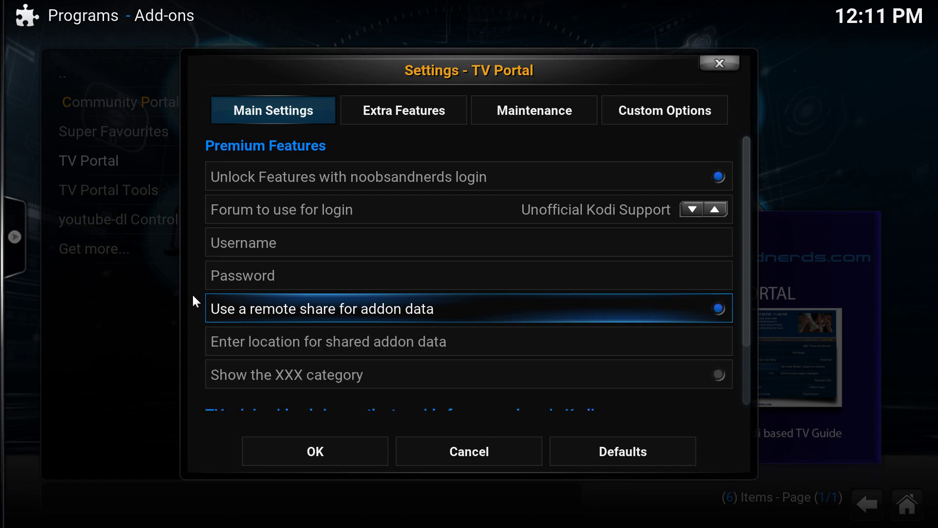
{"action": "key", "text": "Down"}
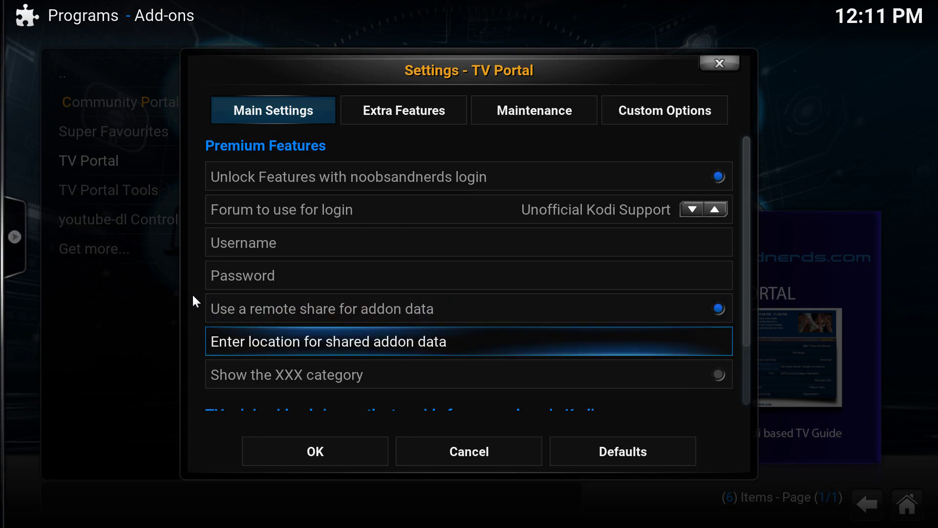
{"action": "key", "text": "Return"}
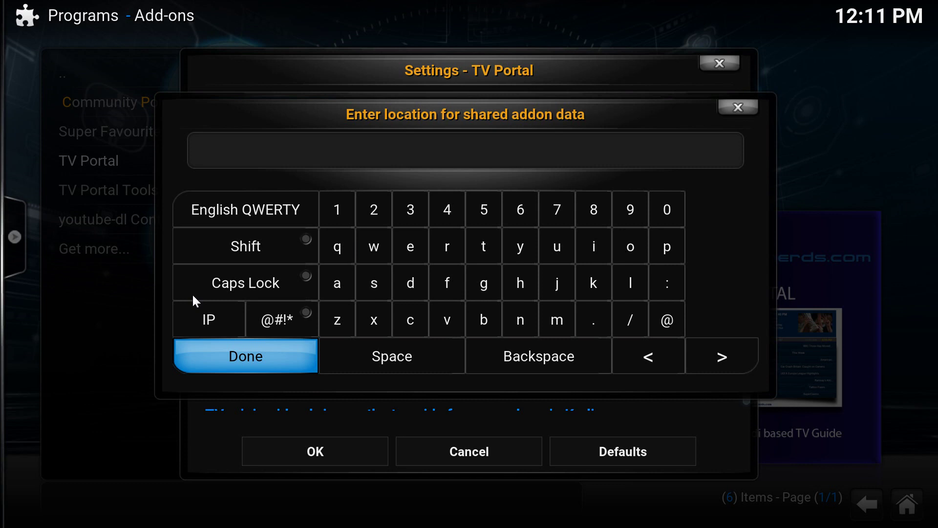
{"action": "type", "text": "https://archive.org/download/tvpdata/tvpdata.zip"}
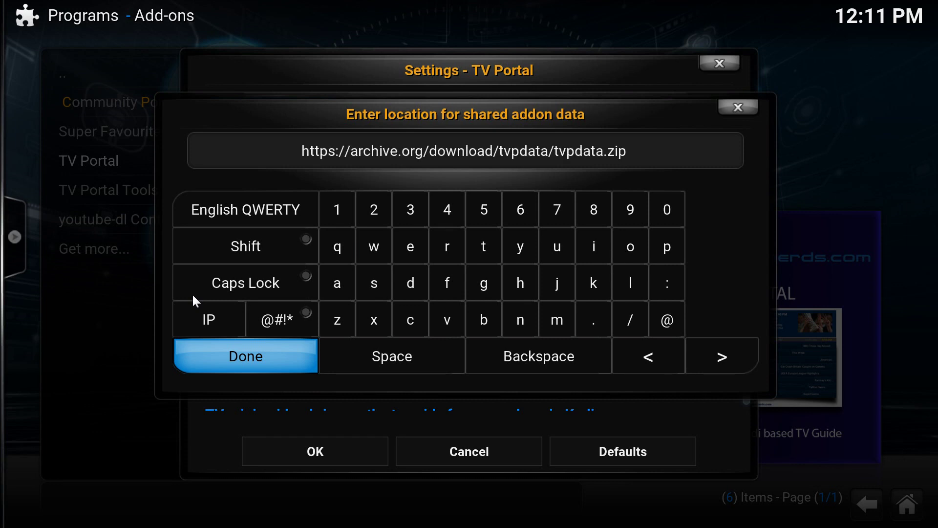
{"action": "key", "text": "Return"}
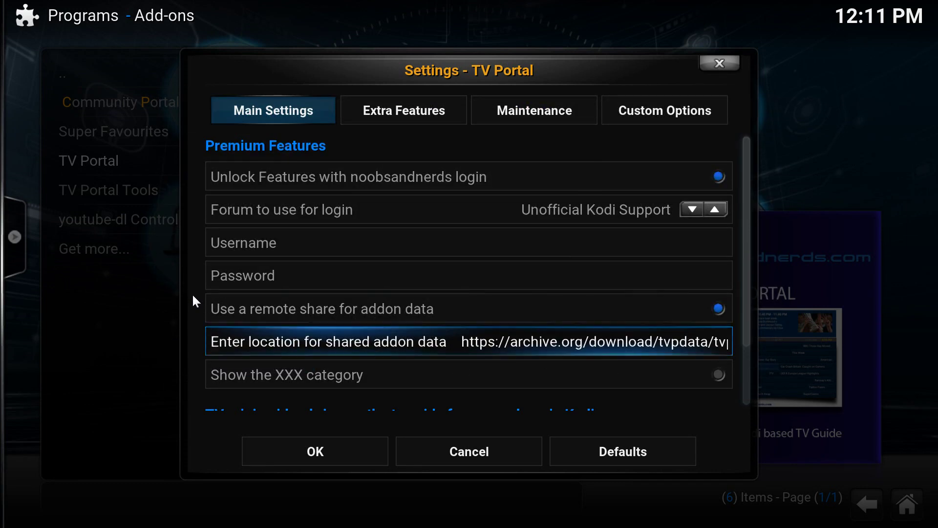
{"action": "key", "text": "Up"}
{"action": "key", "text": "Up"}
{"action": "key", "text": "Up"}
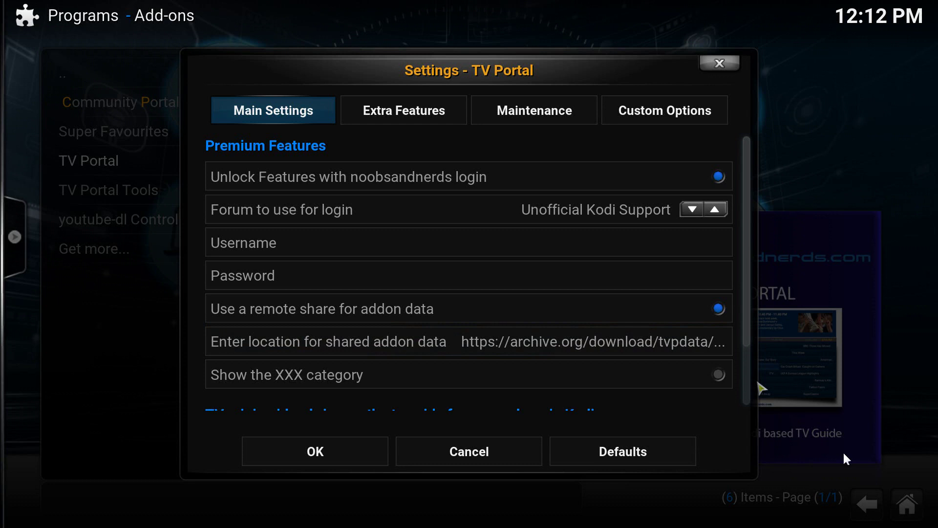
{"action": "right_click", "coordinate": [794, 458]}
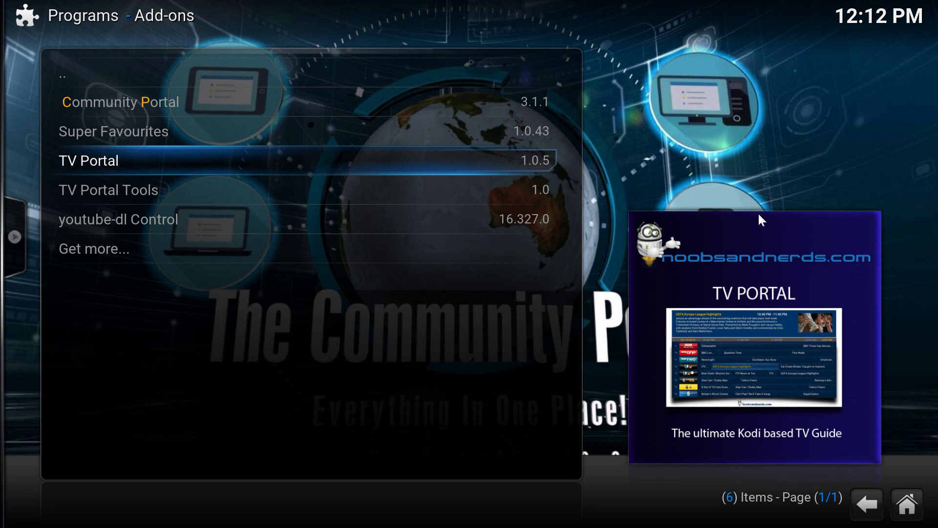
Launch TV Portal to download the 22.32 MB shared data and dismiss the Support The Original Devs notice.
{"action": "key", "text": "Return"}
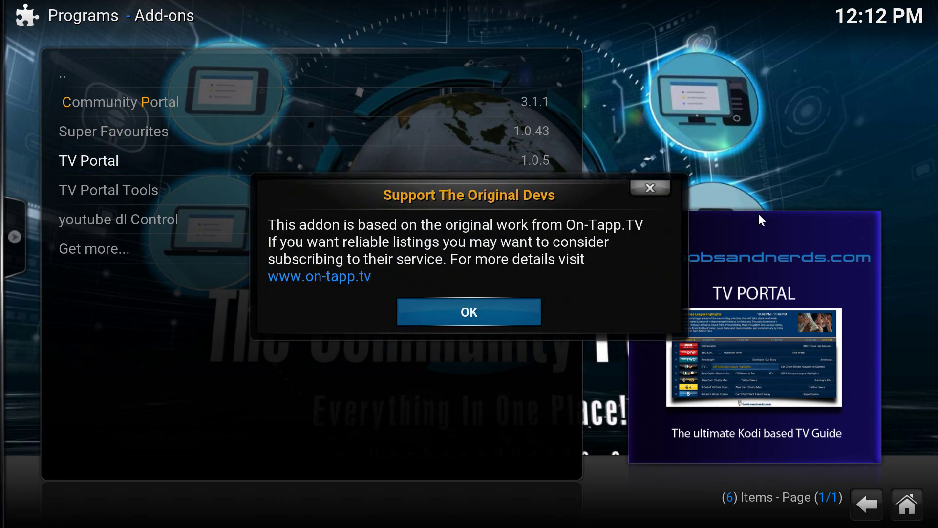
{"action": "key", "text": "Return"}
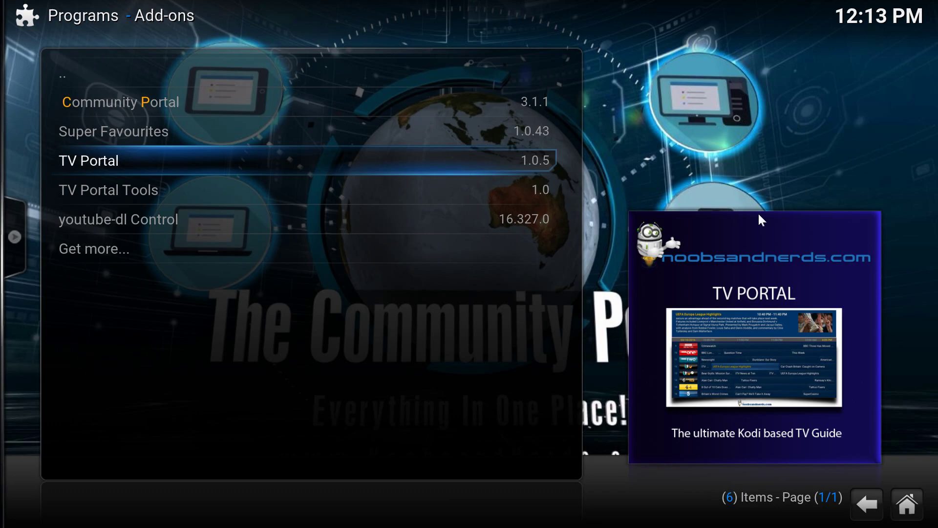
Open TV Portal's guide listing BBC Red Button and the regional BBC One channels.
{"action": "key", "text": "Return"}
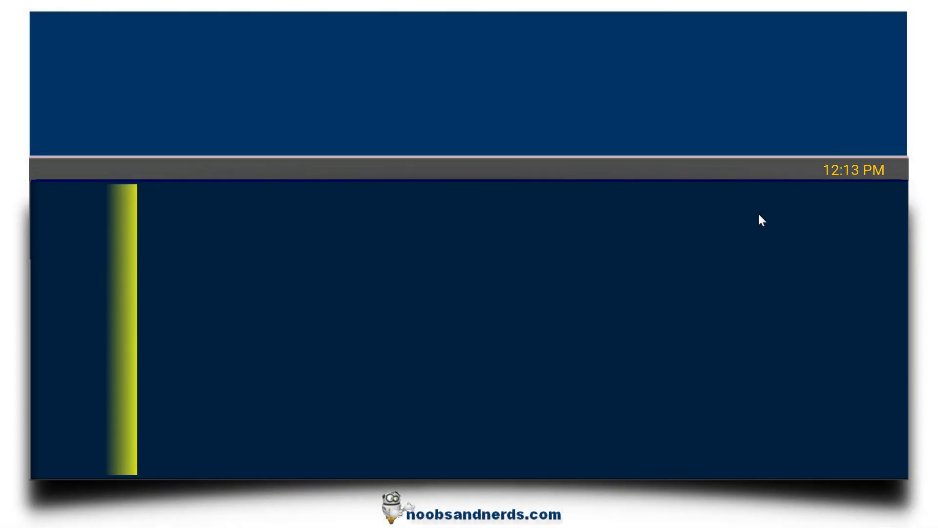